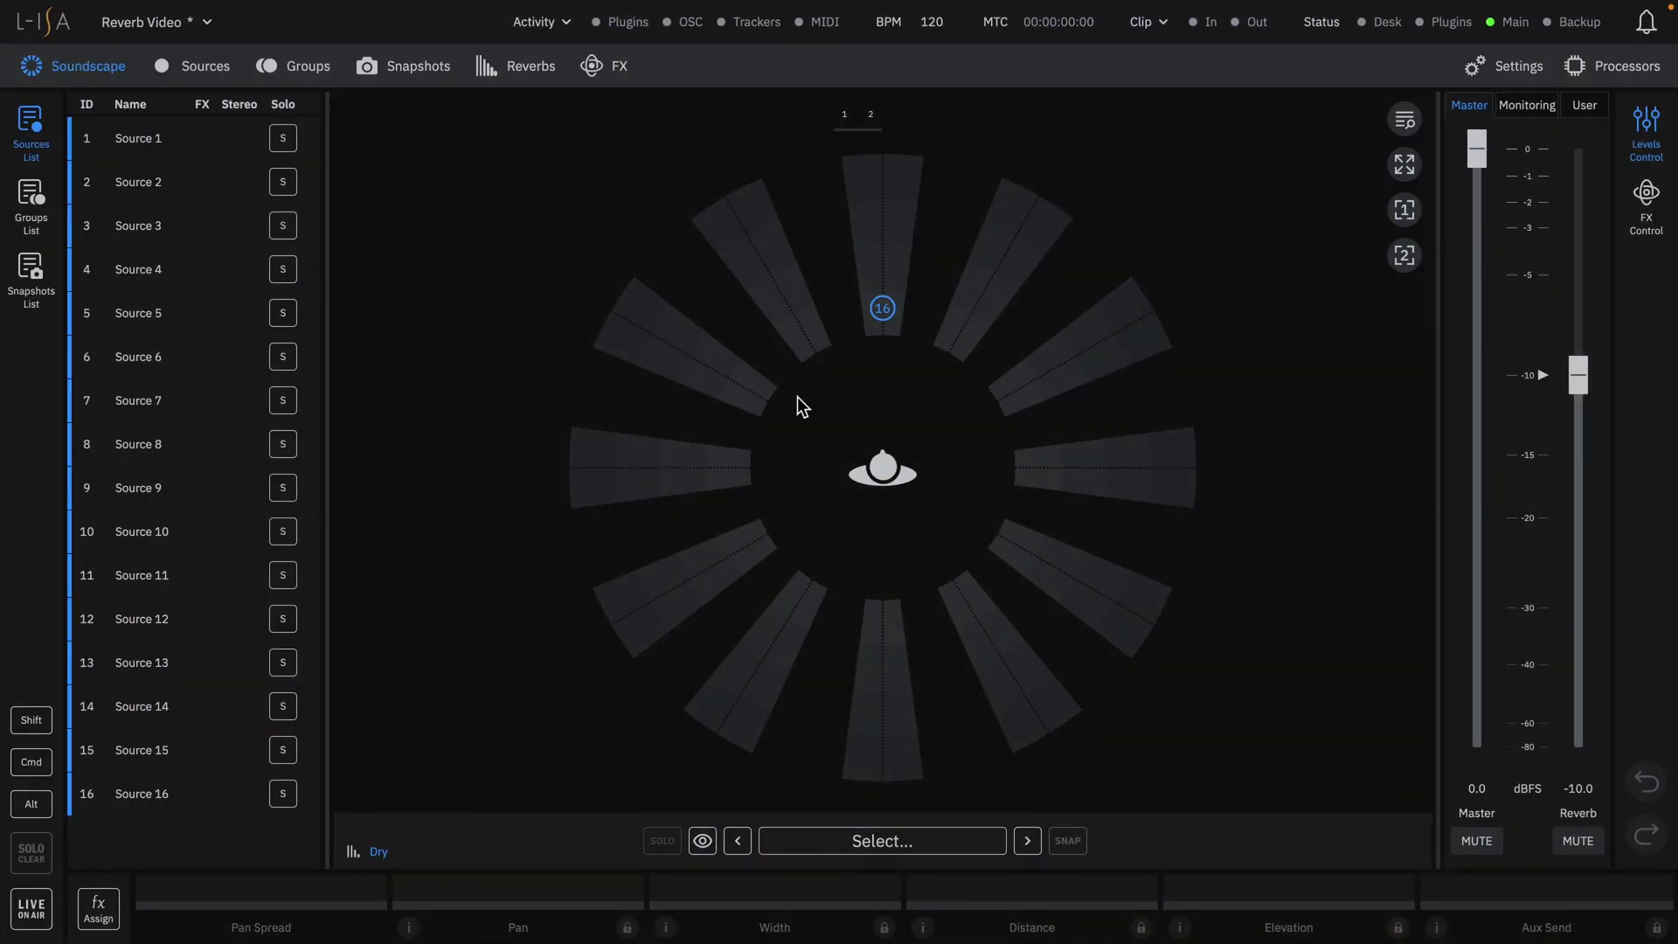
Show the reverb settings page and set the Reverb level to -9.8 dBFS
left_click(521, 70)
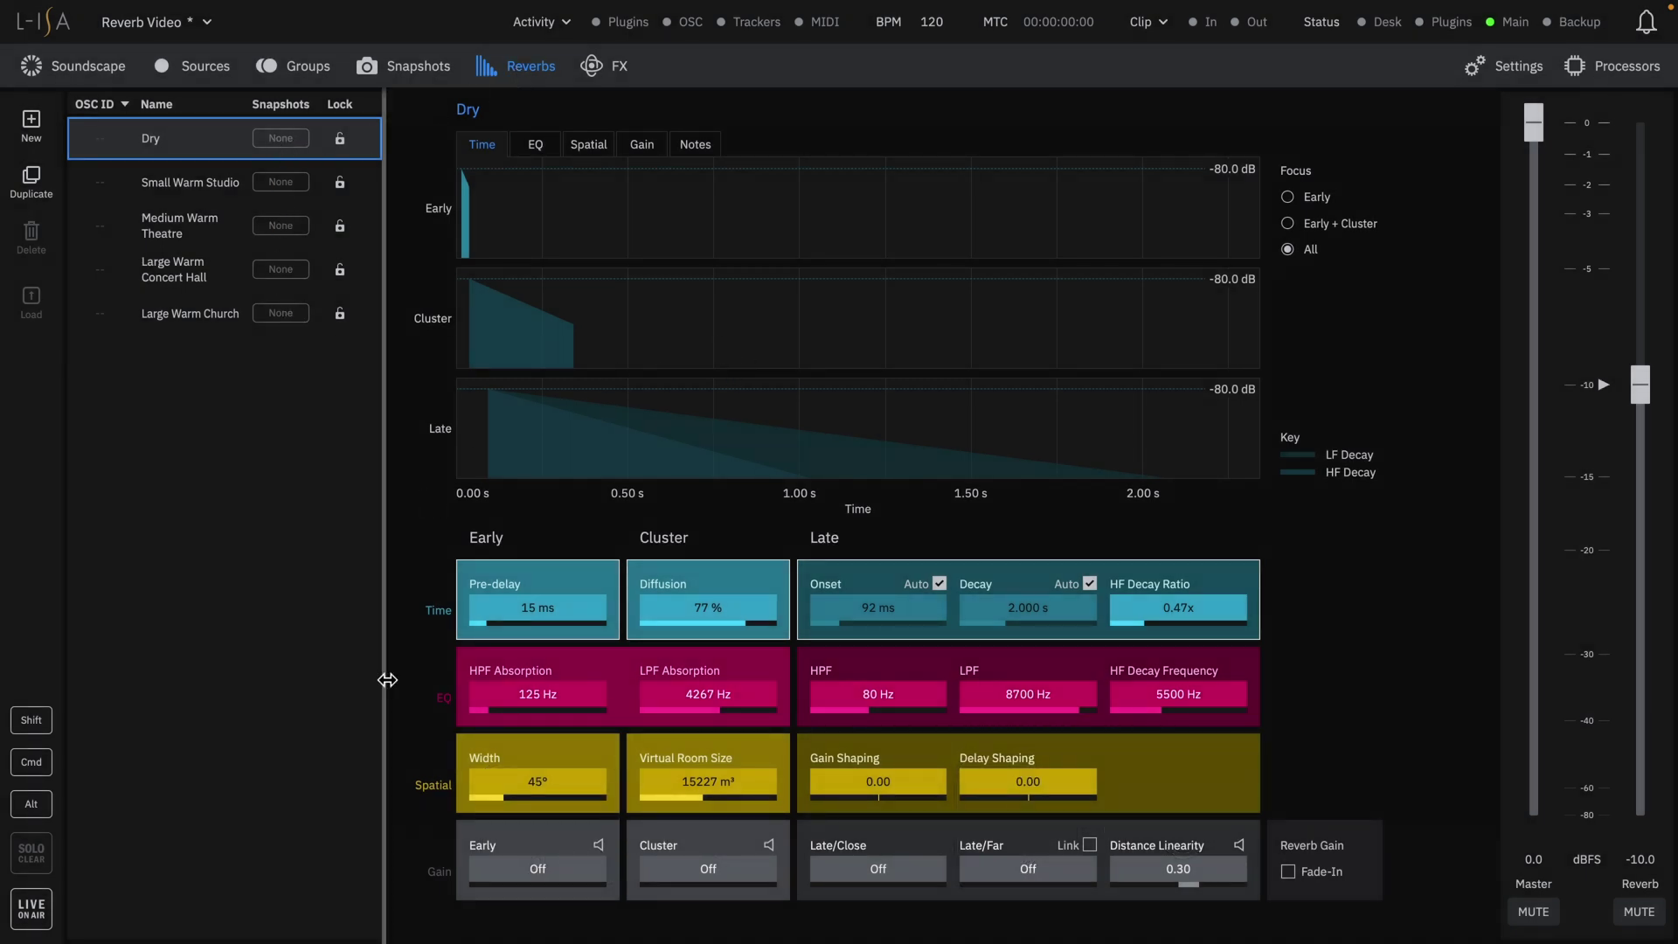
mouse_move(1534, 123)
left_mouse_down()
mouse_move(1535, 209)
mouse_move(1534, 122)
left_mouse_up()
left_click_drag(1643, 391, 1642, 378)
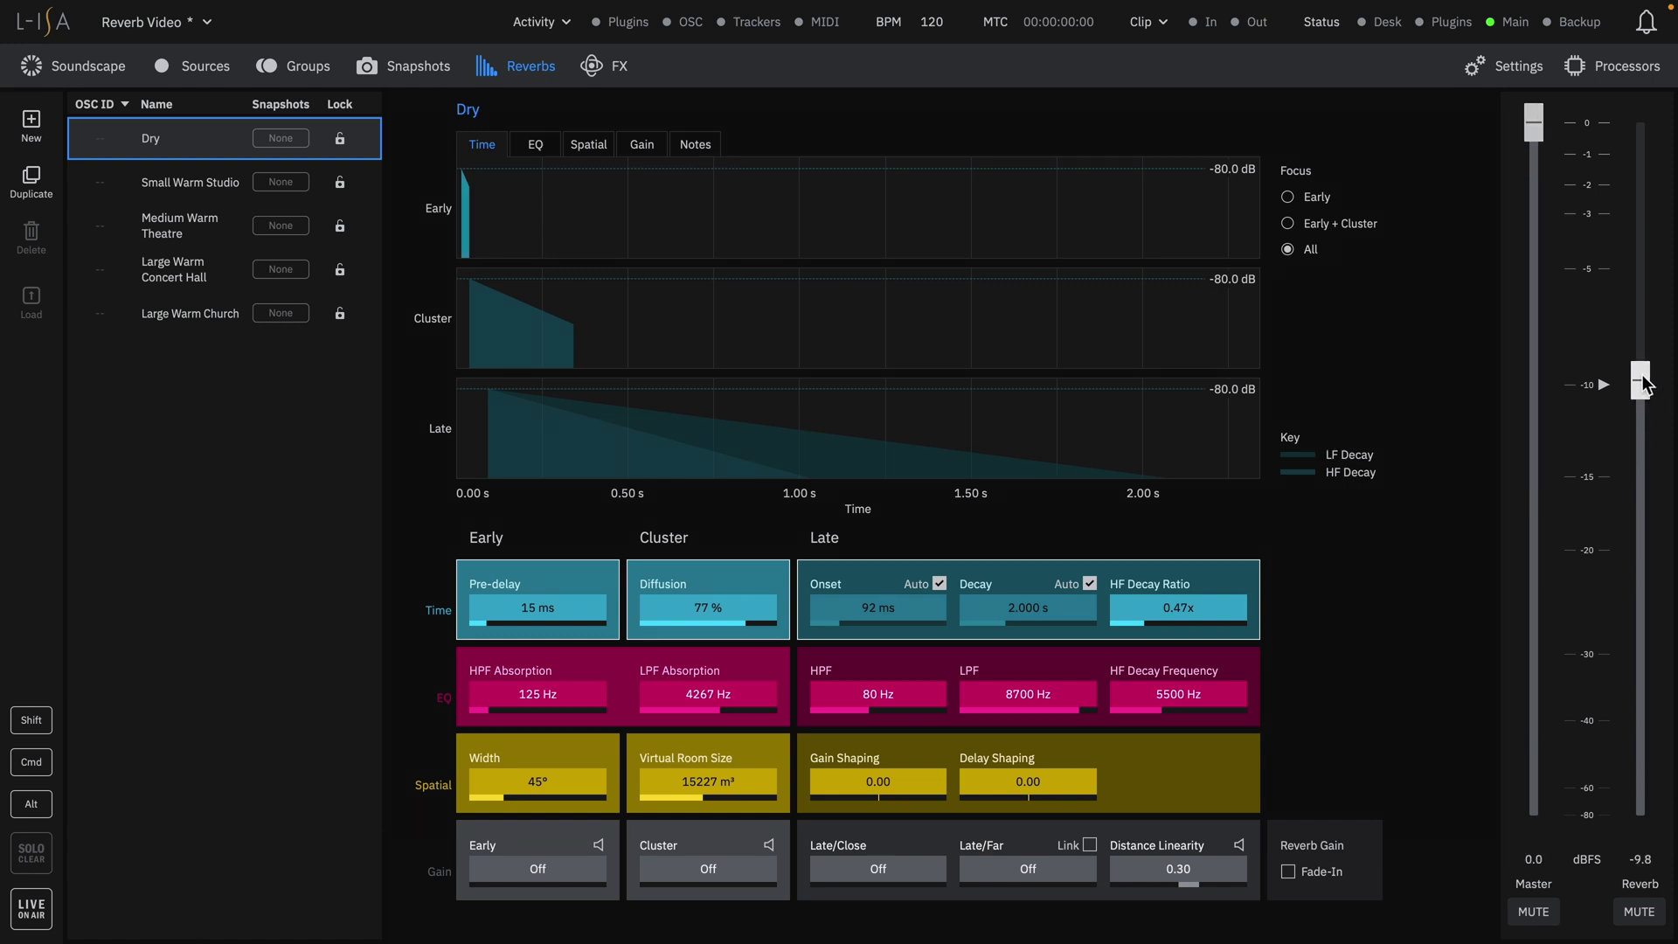
Try Live On Air by enabling and disabling it, and briefly mute and unmute the Master output
left_click(35, 907)
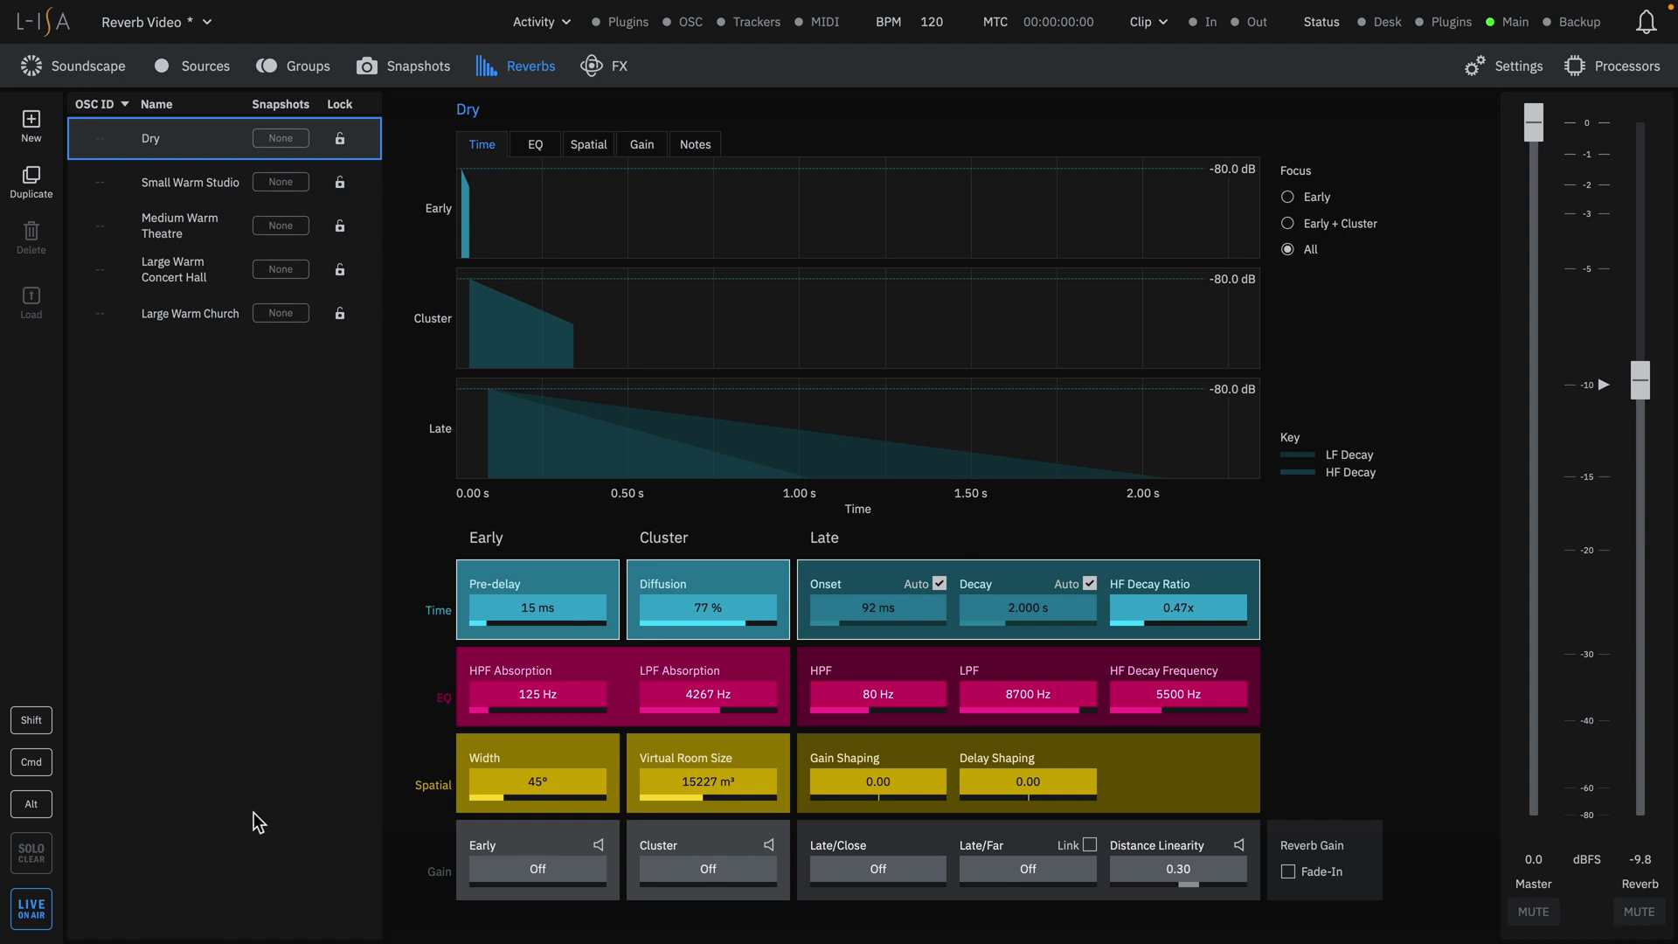
left_click(35, 909)
left_click(1545, 915)
left_click(1547, 916)
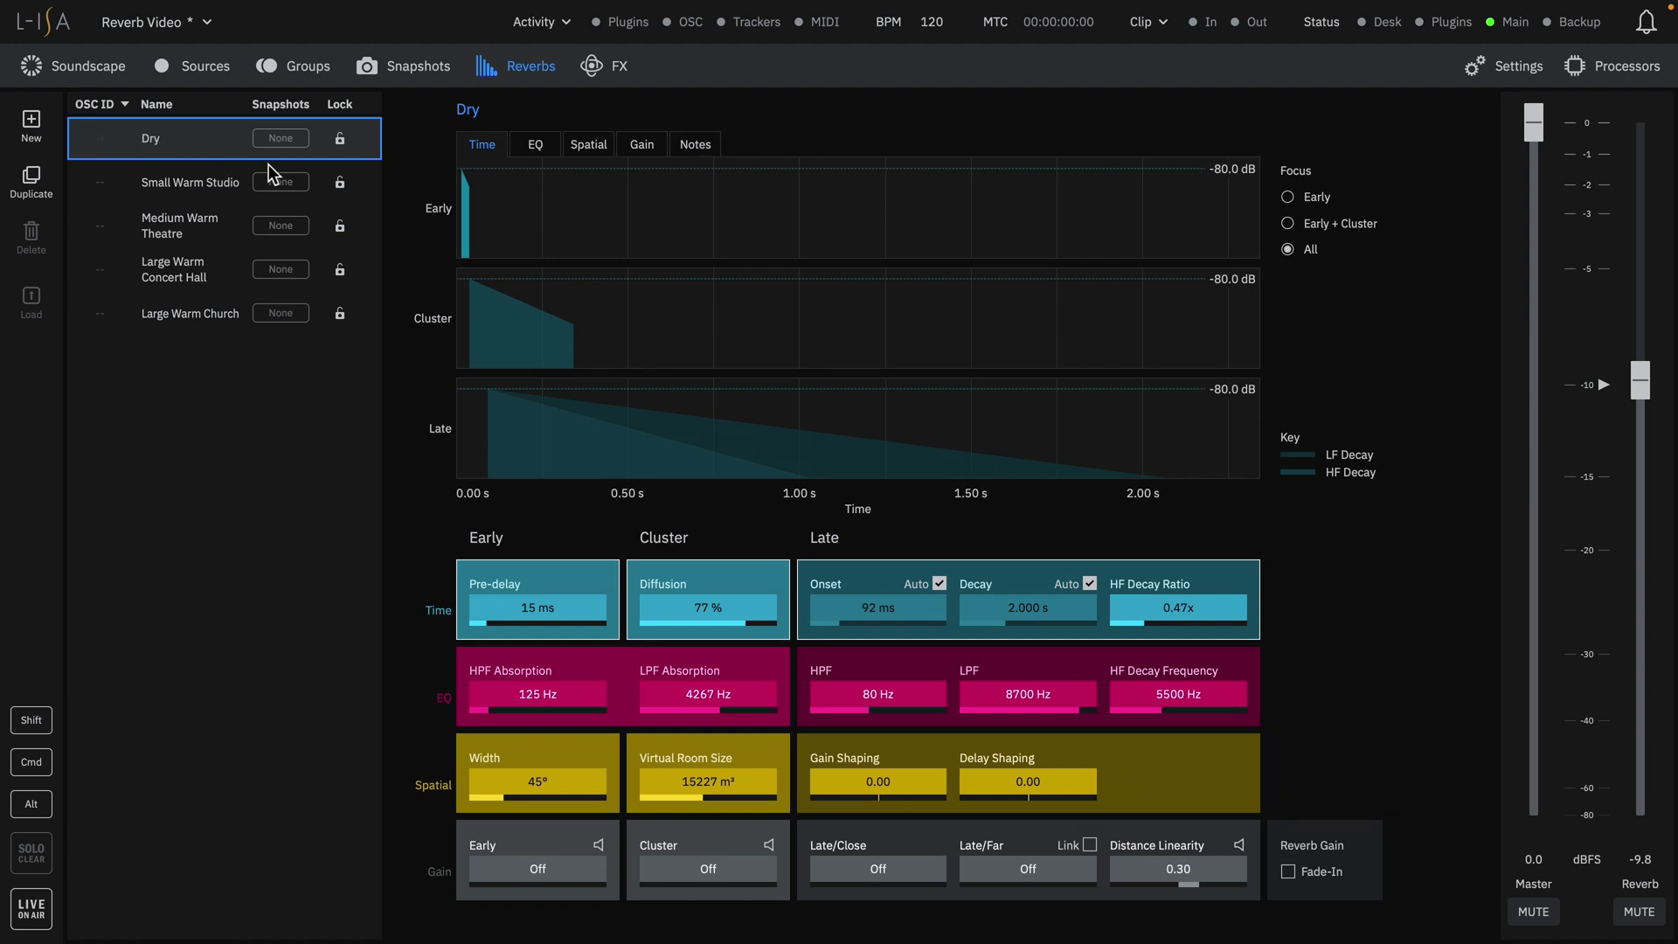
Load the Medium Warm Theatre reverb preset and return to the Soundscape view
left_click(207, 234)
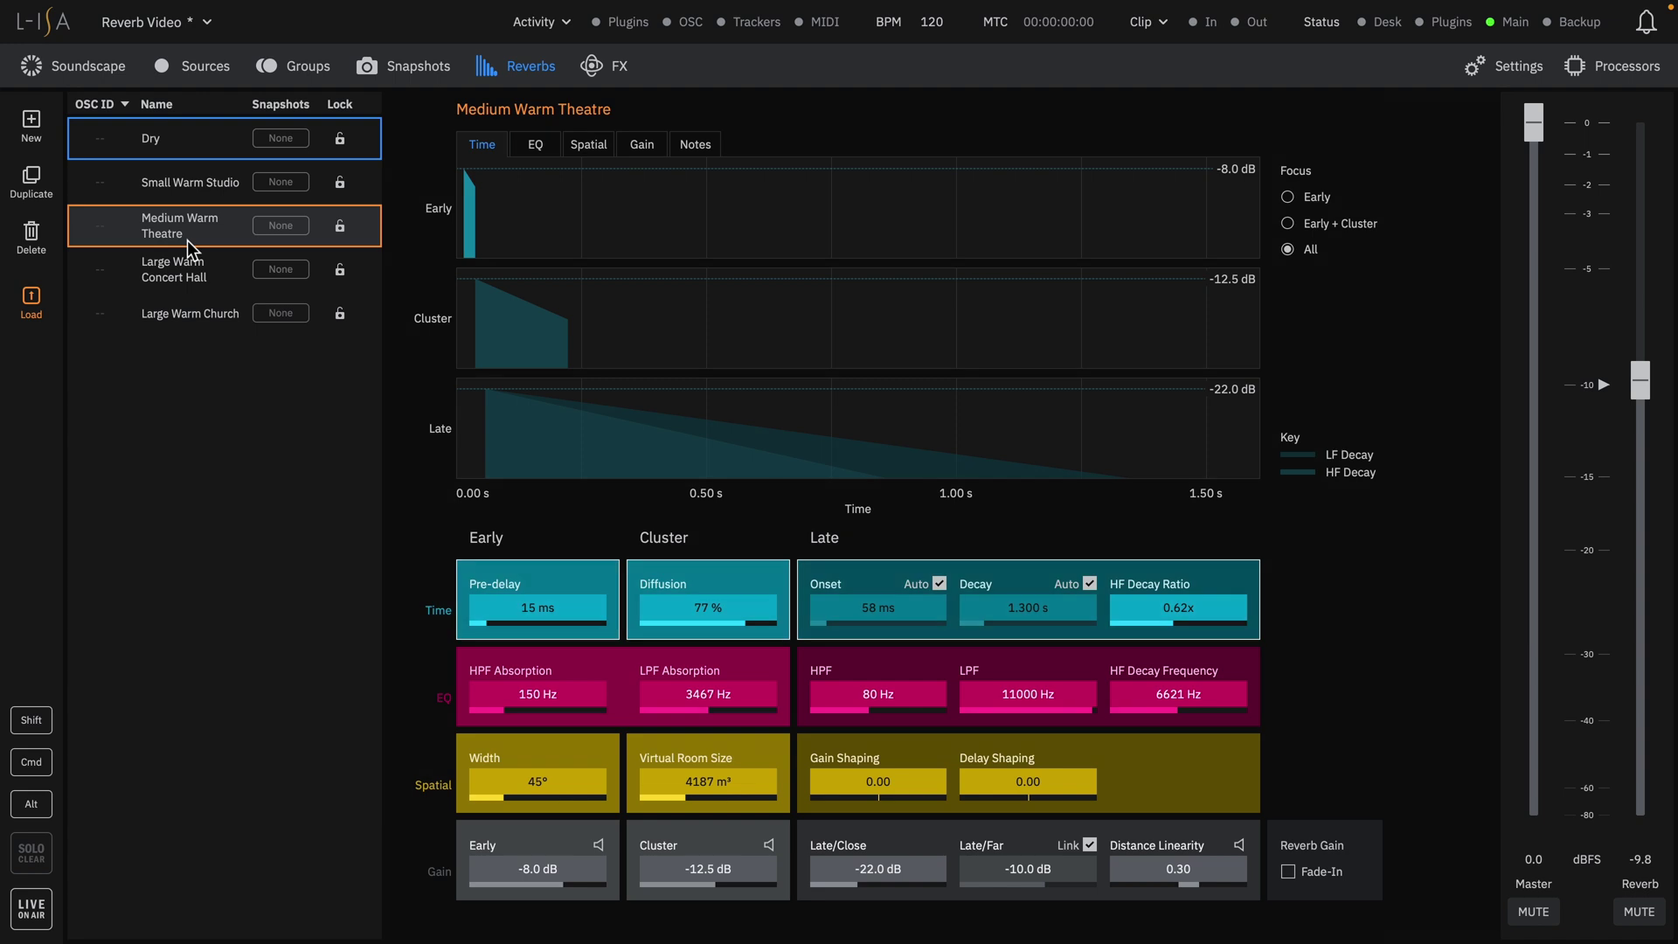
left_click(33, 306)
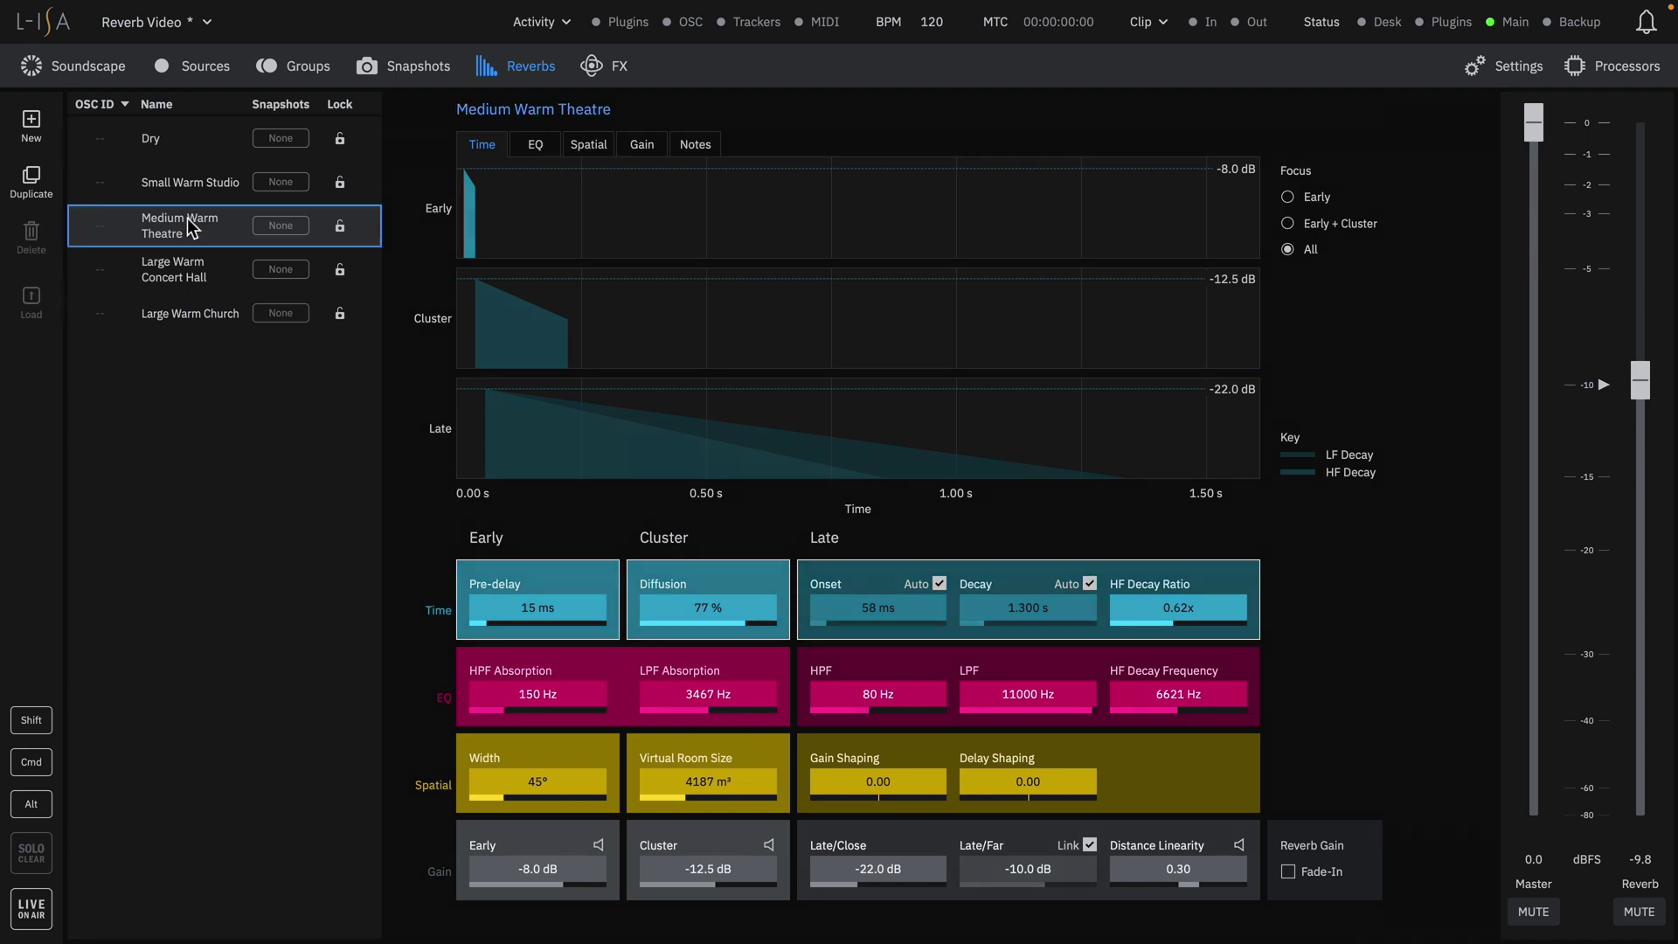
left_click(108, 70)
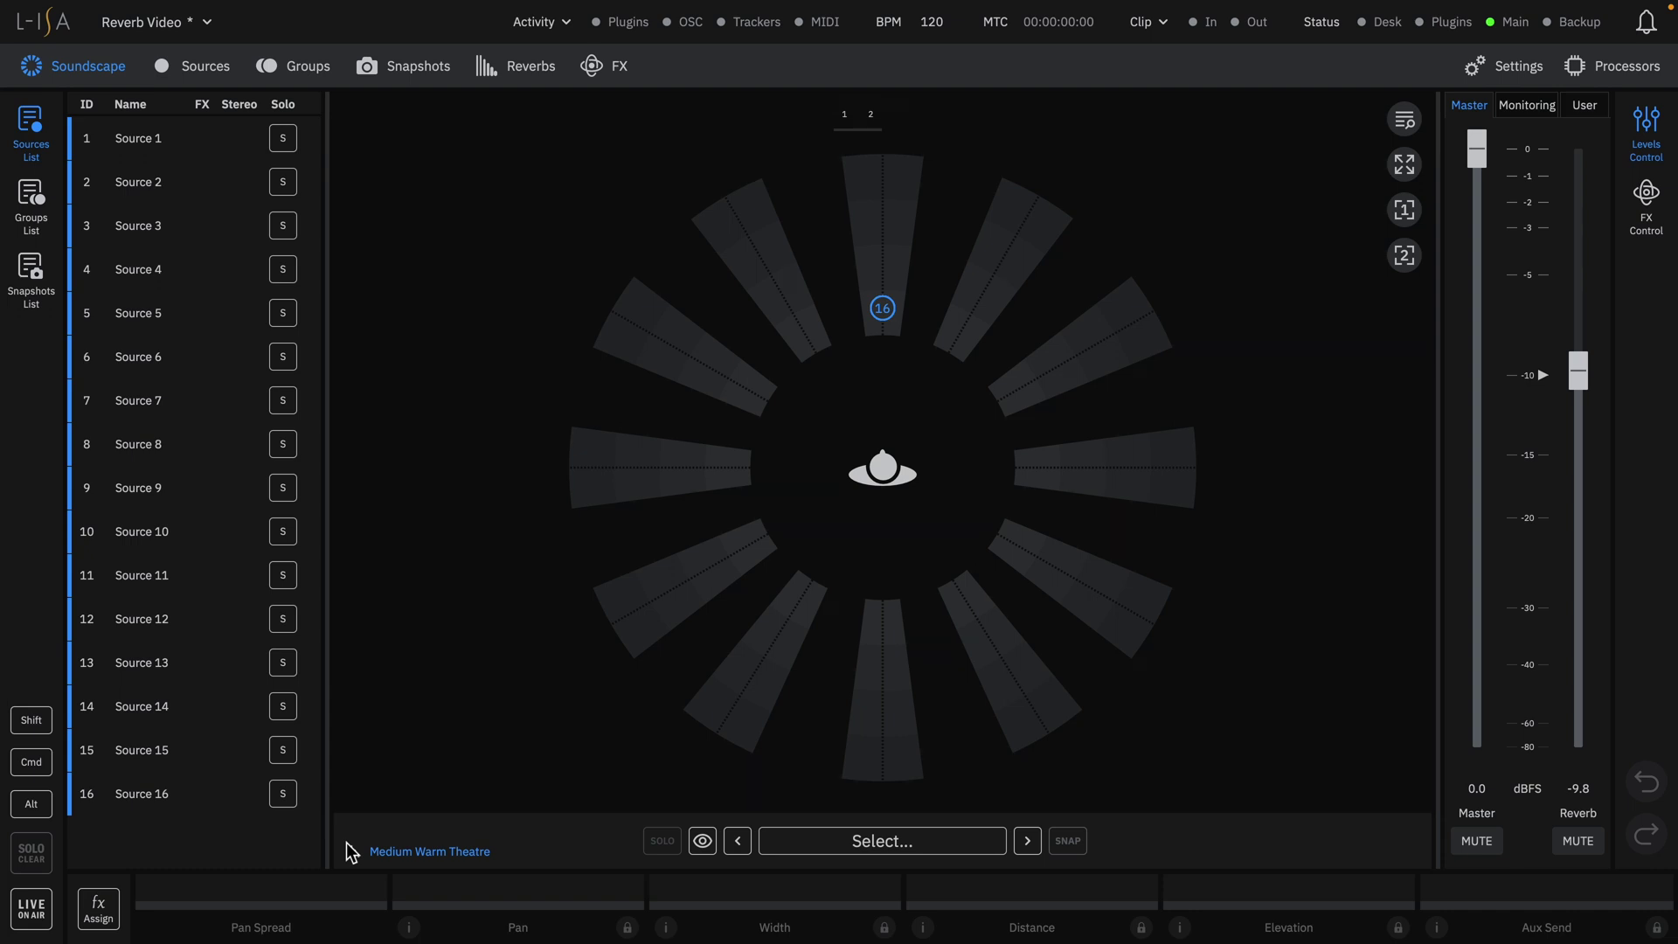
Select Source 1 and sweep its distance between 0% and 100% to audition the reverb
key("Right")
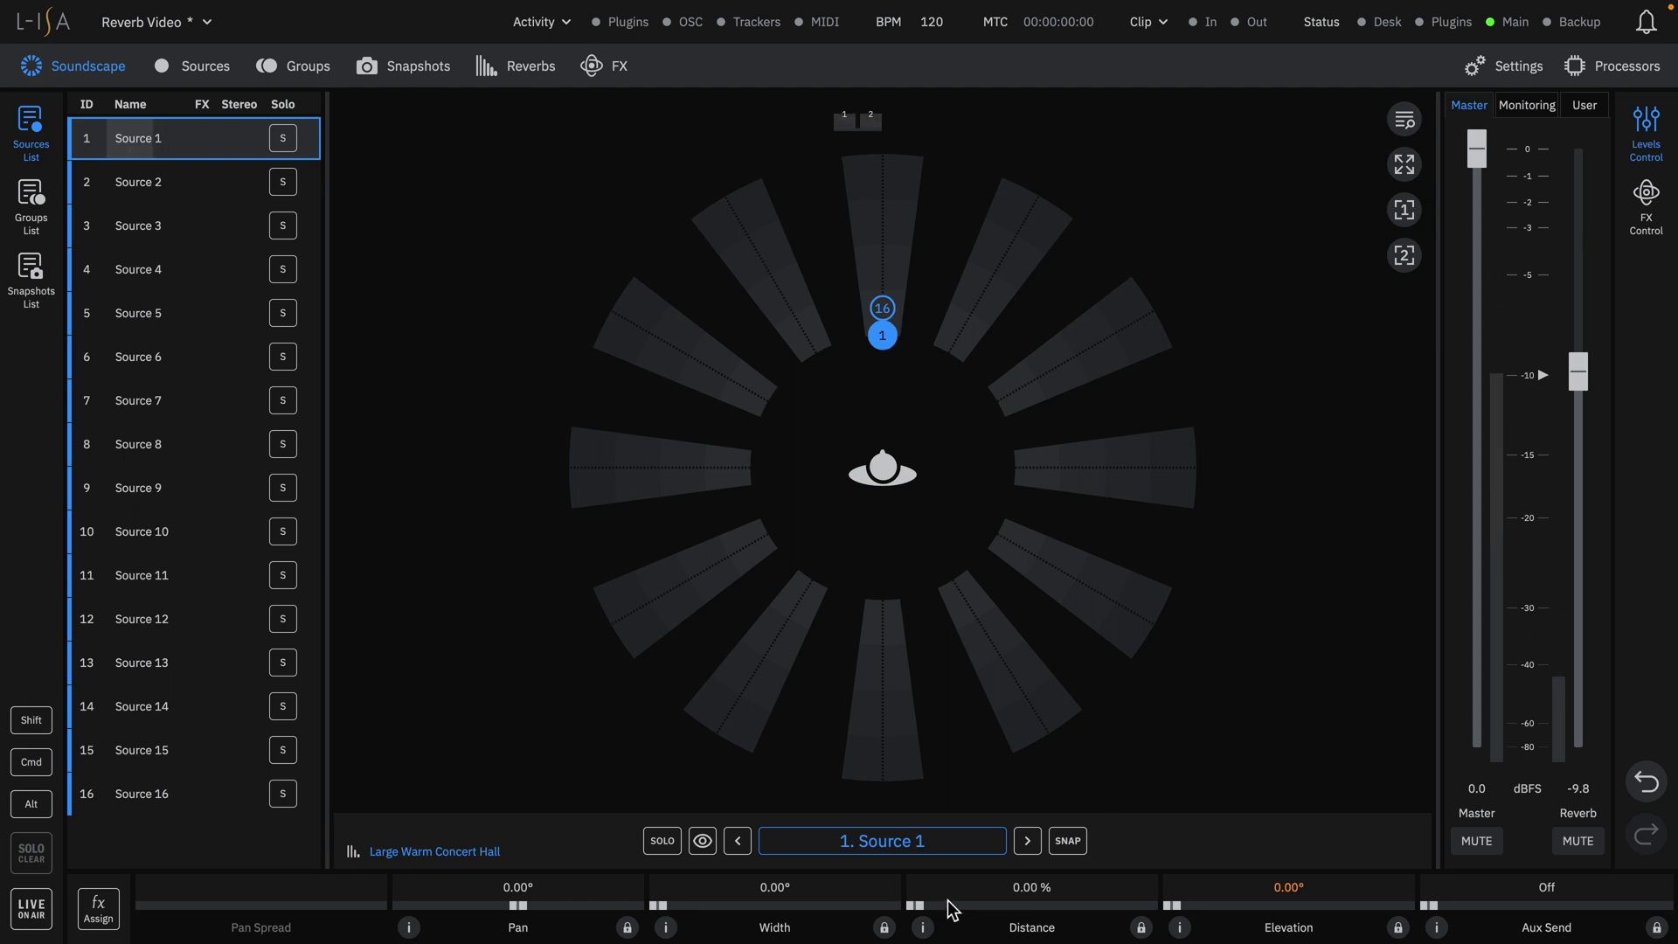
left_click_drag(949, 909, 1192, 900)
left_click_drag(886, 170, 889, 318)
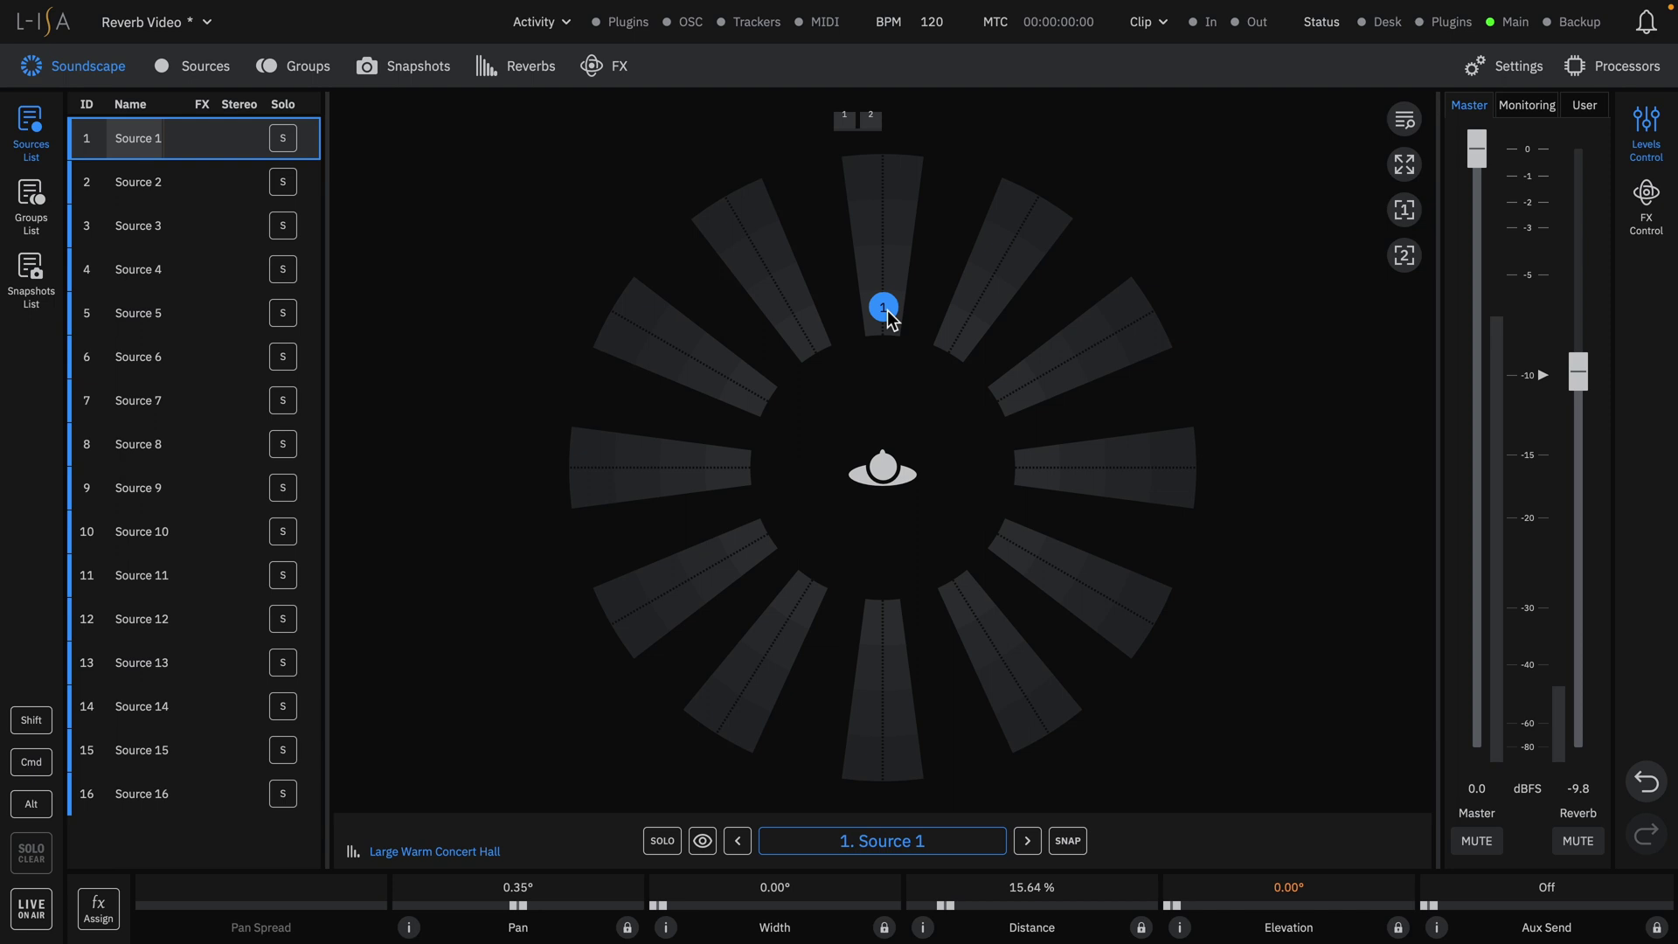
left_click_drag(1000, 874, 968, 904)
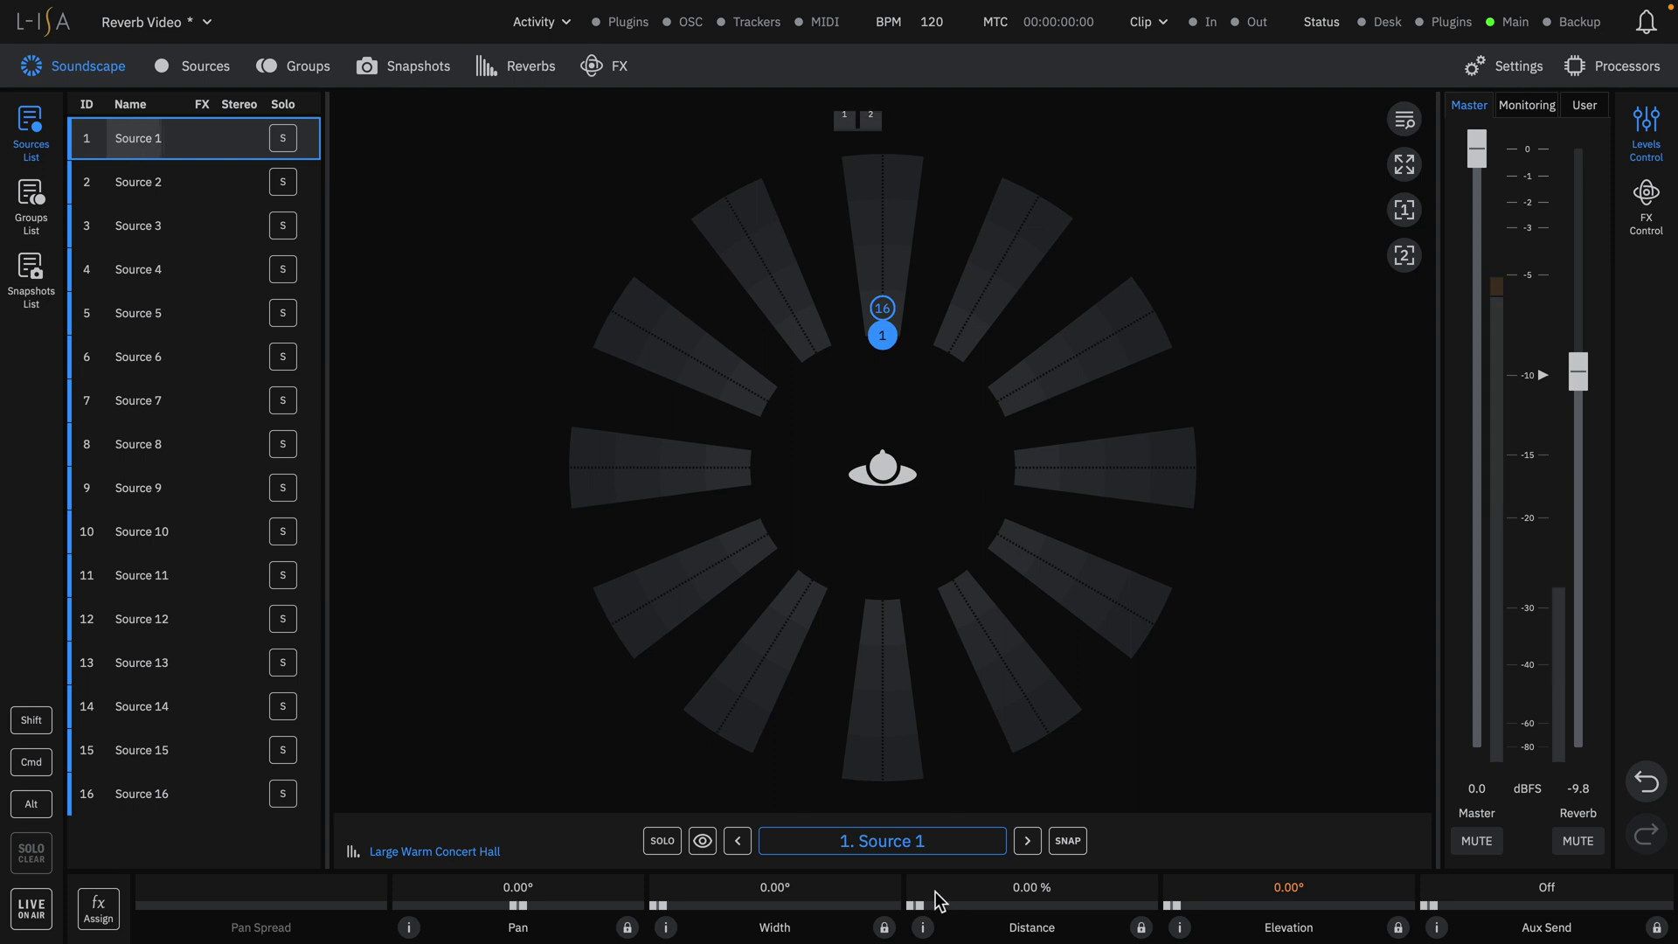
left_click_drag(941, 904, 1187, 889)
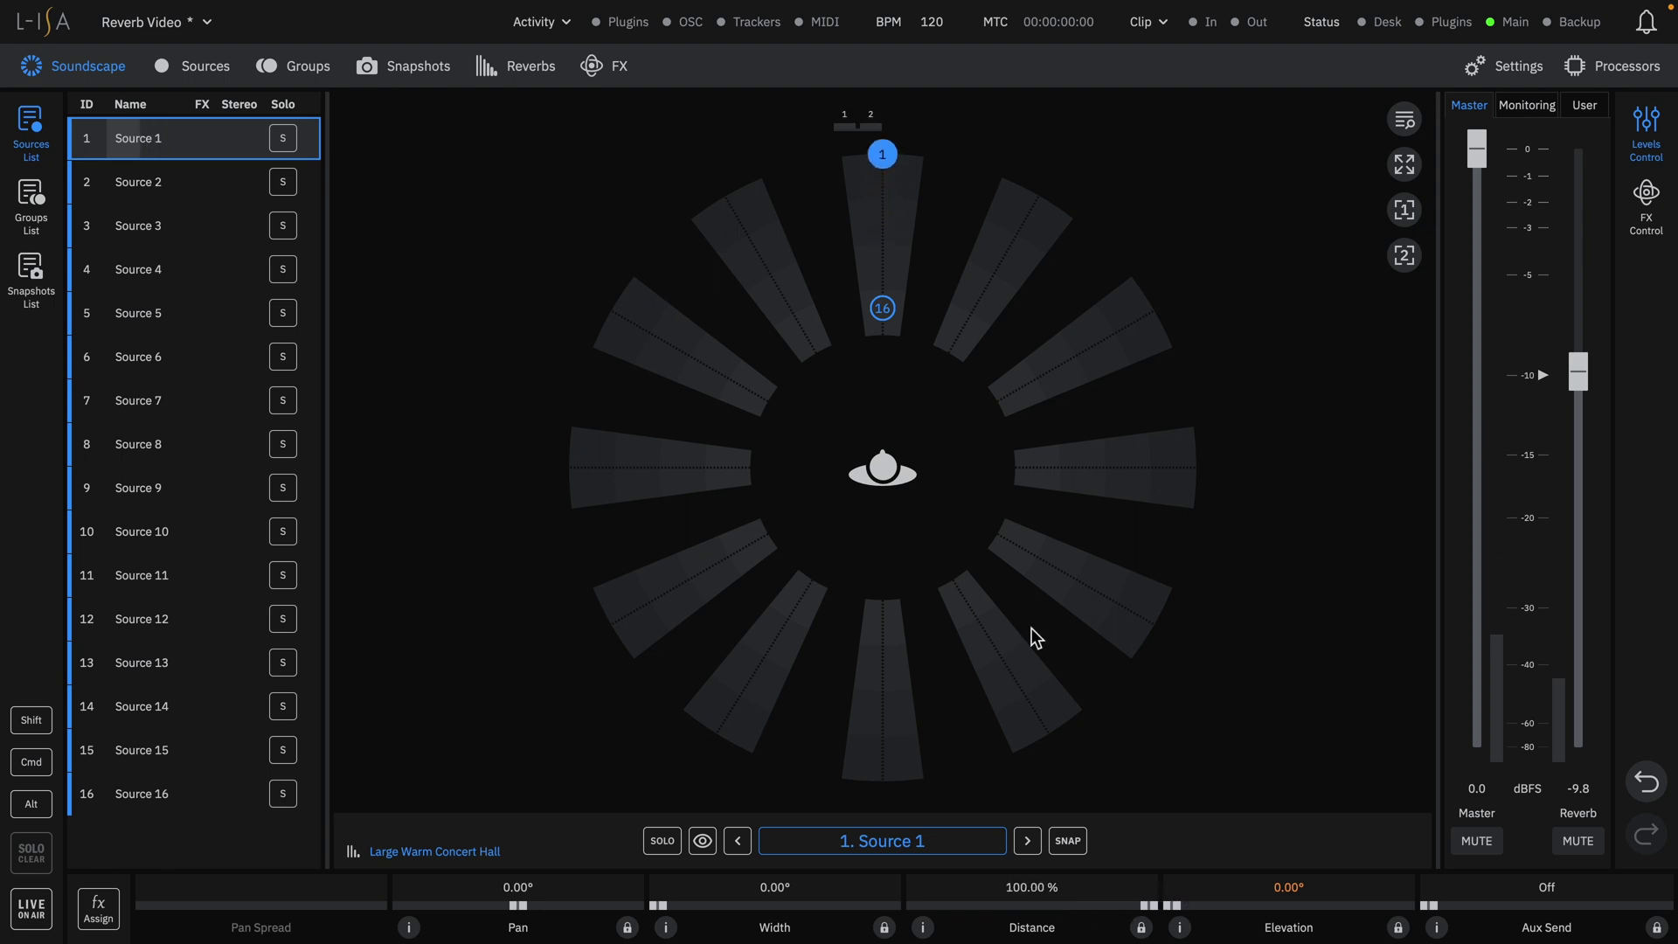
Reposition Source 1 in the soundscape at 0° pan and about 69% distance, and keep it selected
left_click_drag(886, 157, 885, 212)
left_click(885, 213)
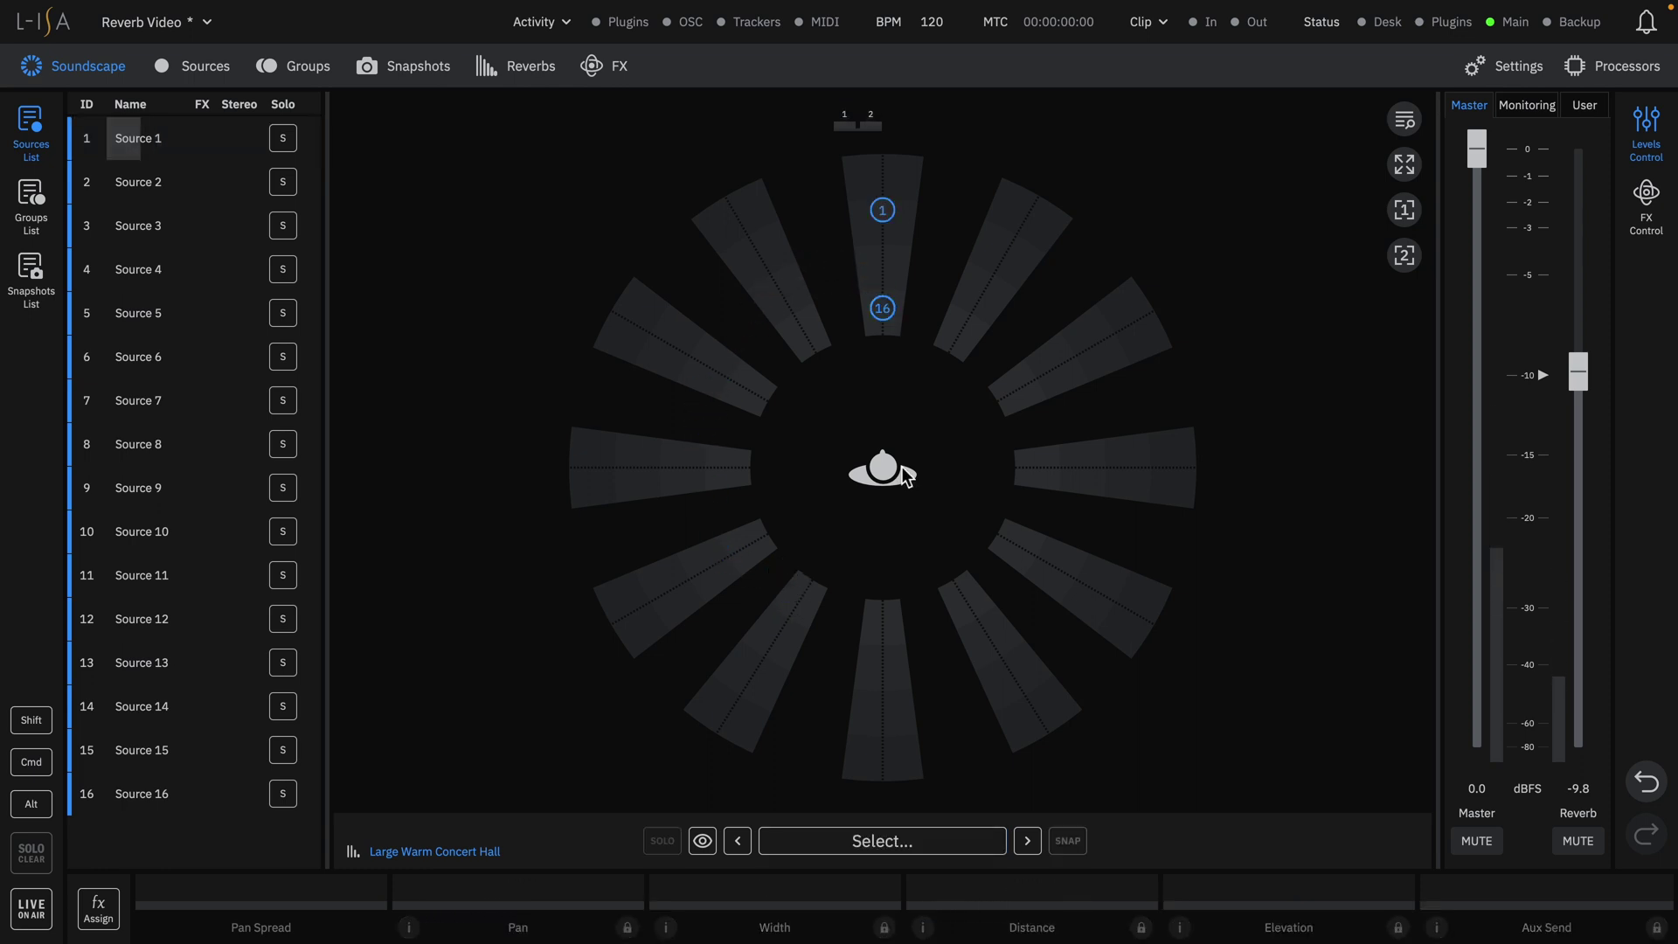
left_click(884, 213)
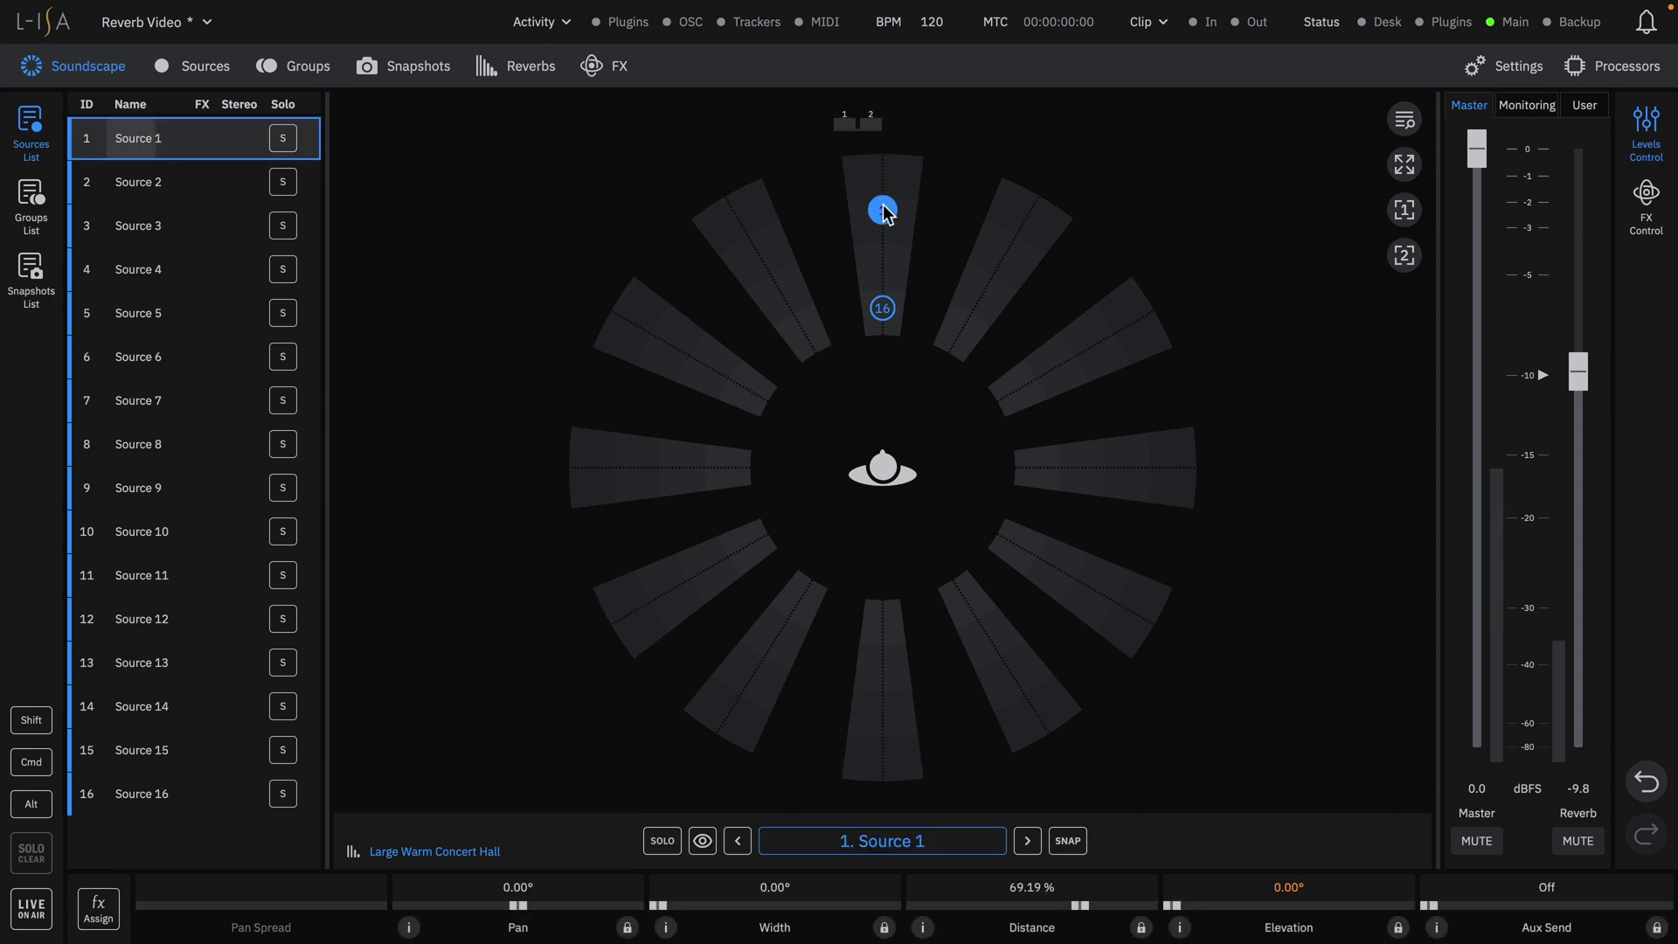
Start a new reverb with the Theatre venue type, Small space and Dark colour, and turn on Audition
left_click(521, 75)
left_click(30, 127)
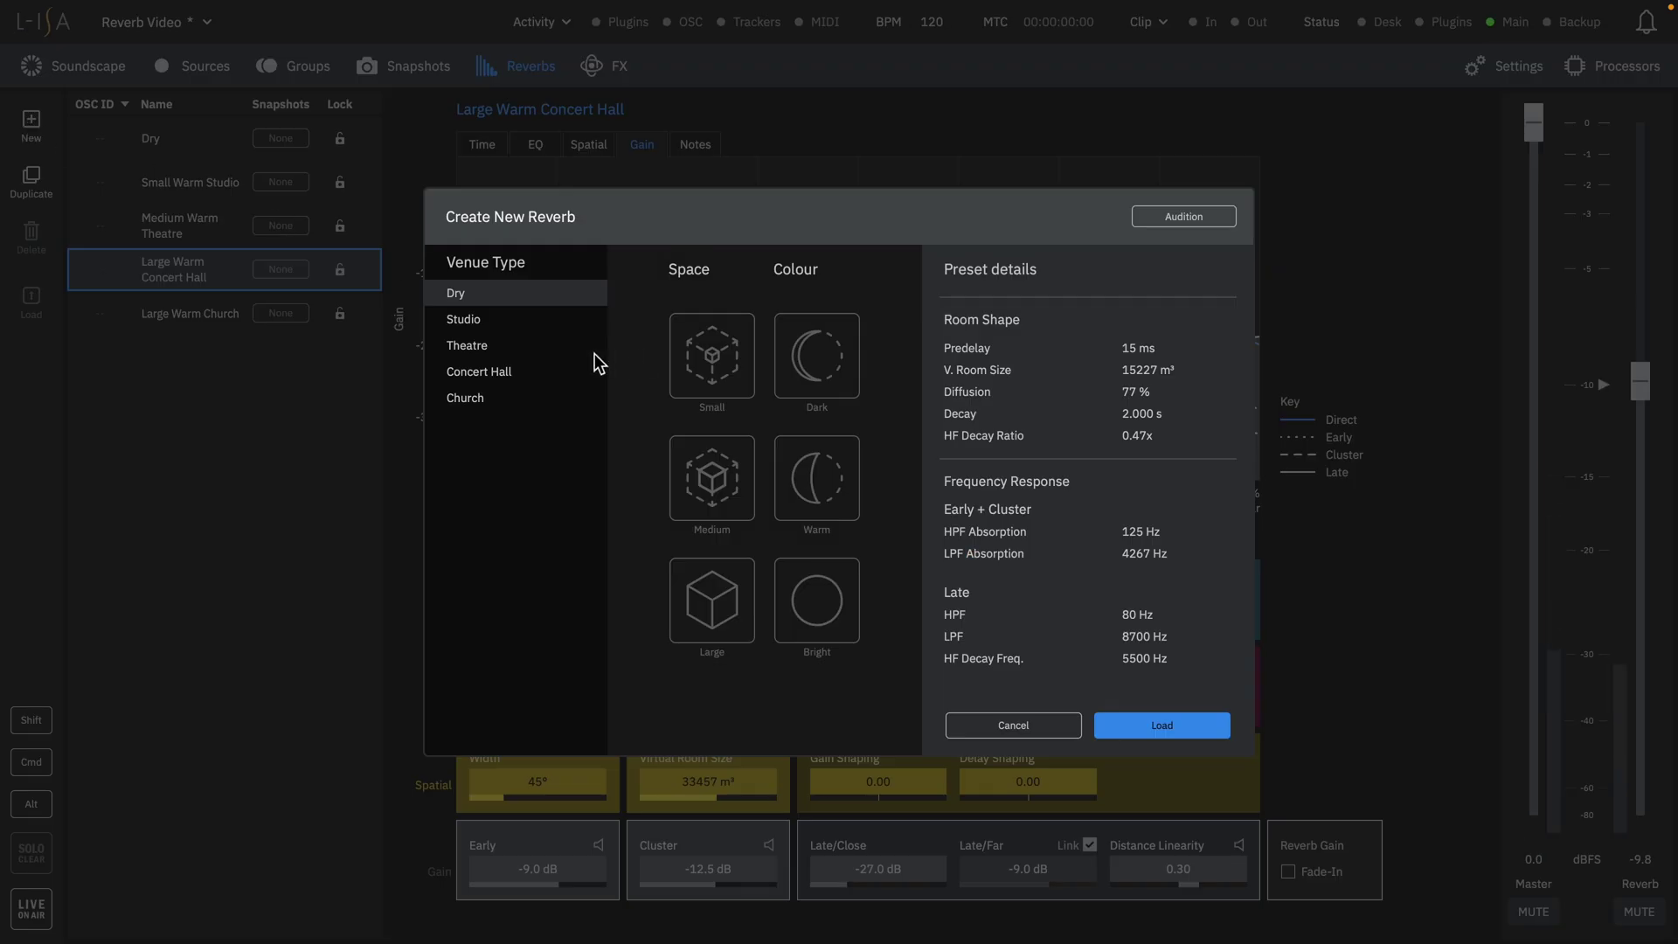
left_click(473, 345)
left_click(710, 363)
left_click(826, 603)
left_click(809, 375)
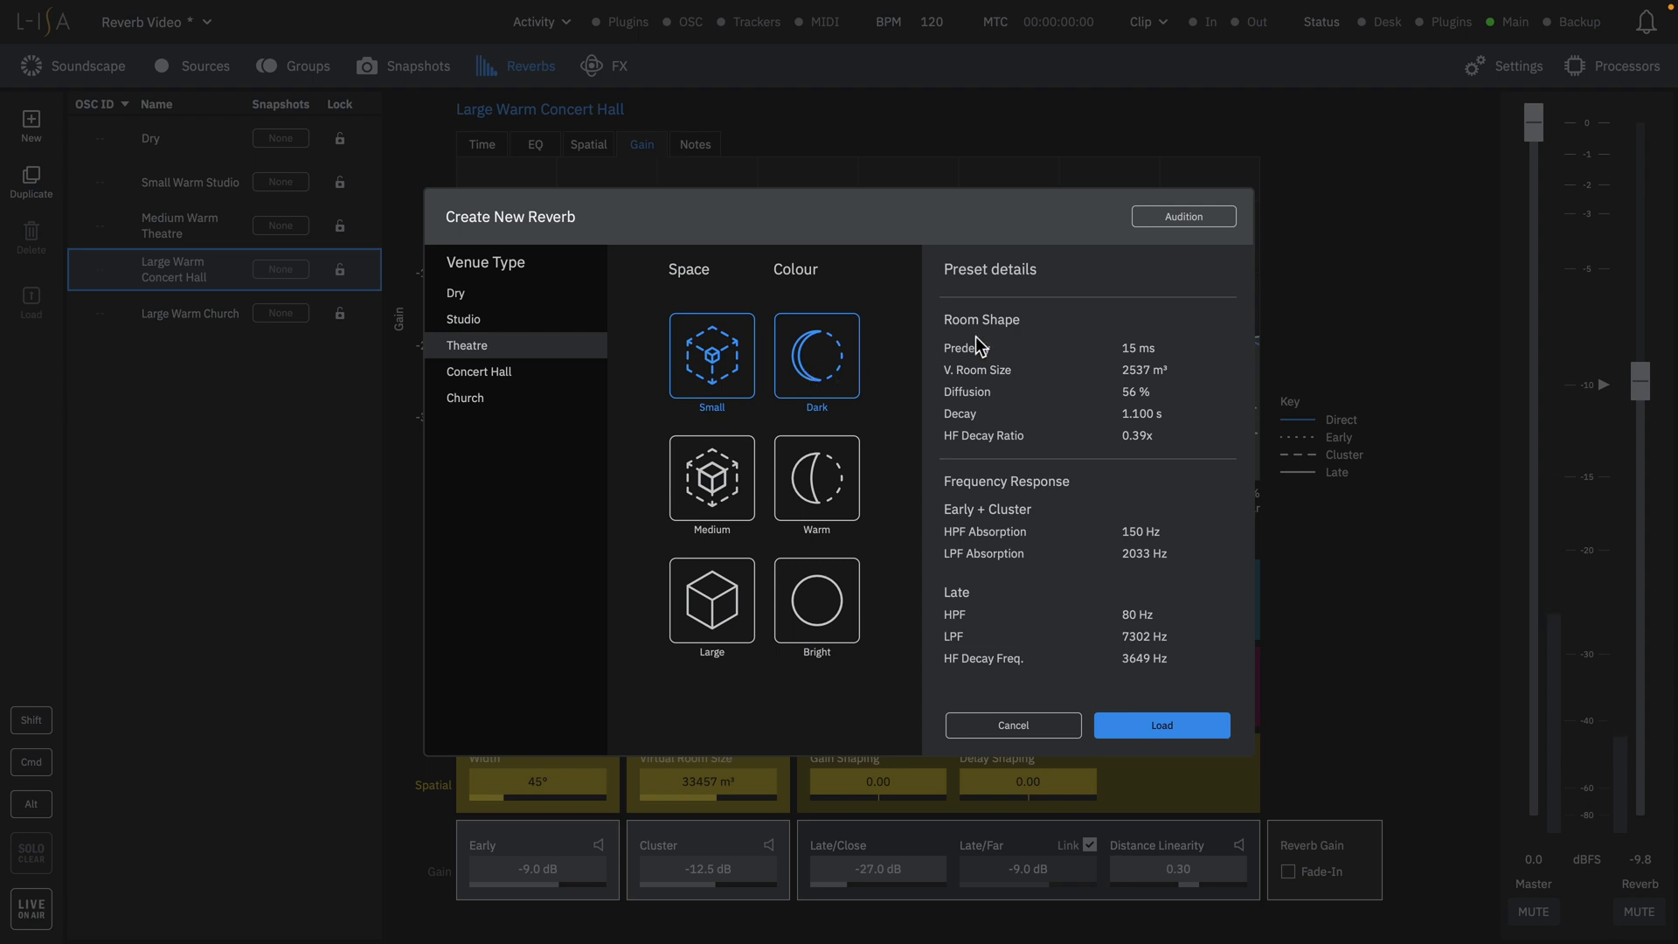
left_click(1154, 217)
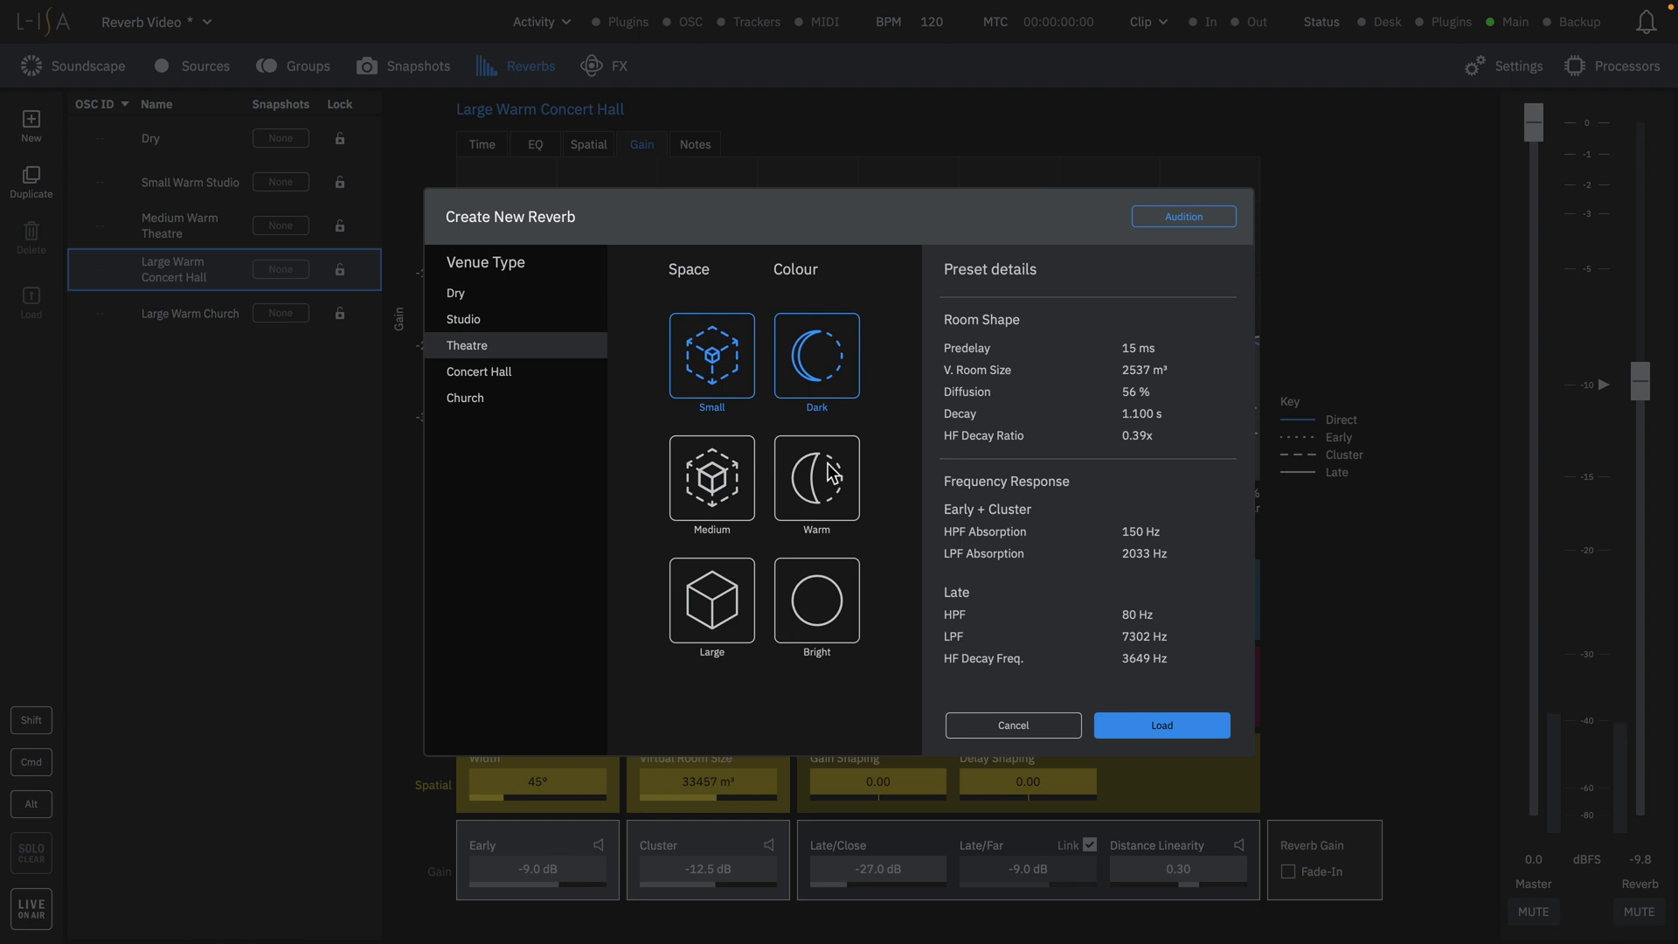
Audition the Large space and Concert Hall options, and load the new reverb as a Medium Bright Church
left_click(729, 612)
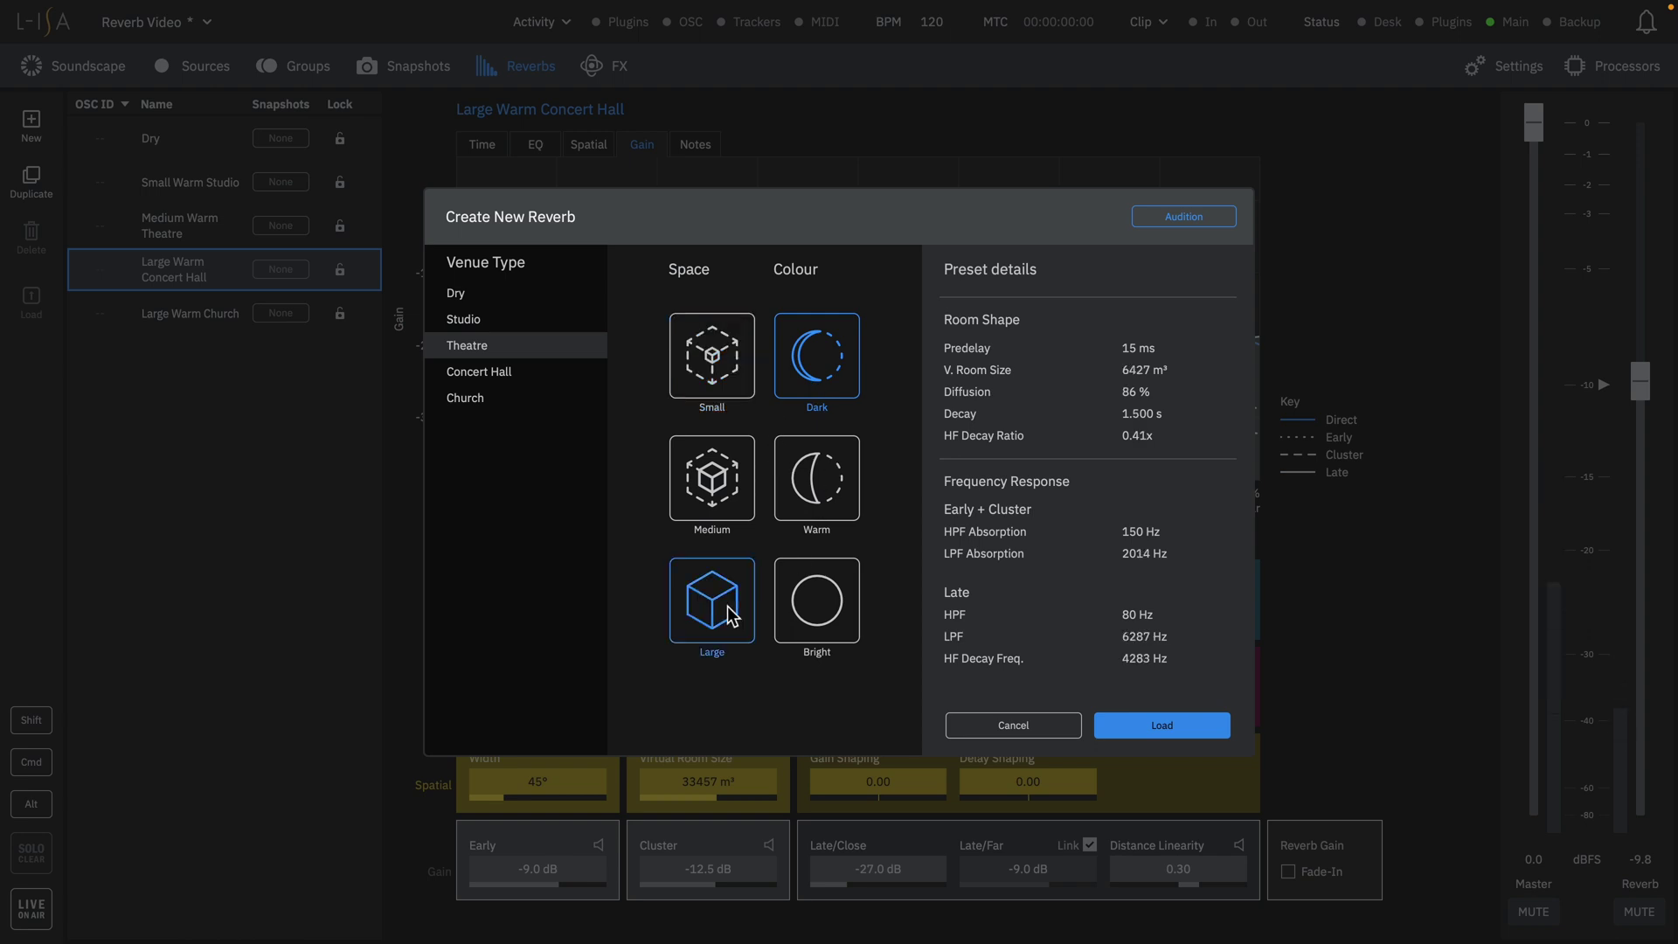
left_click(524, 367)
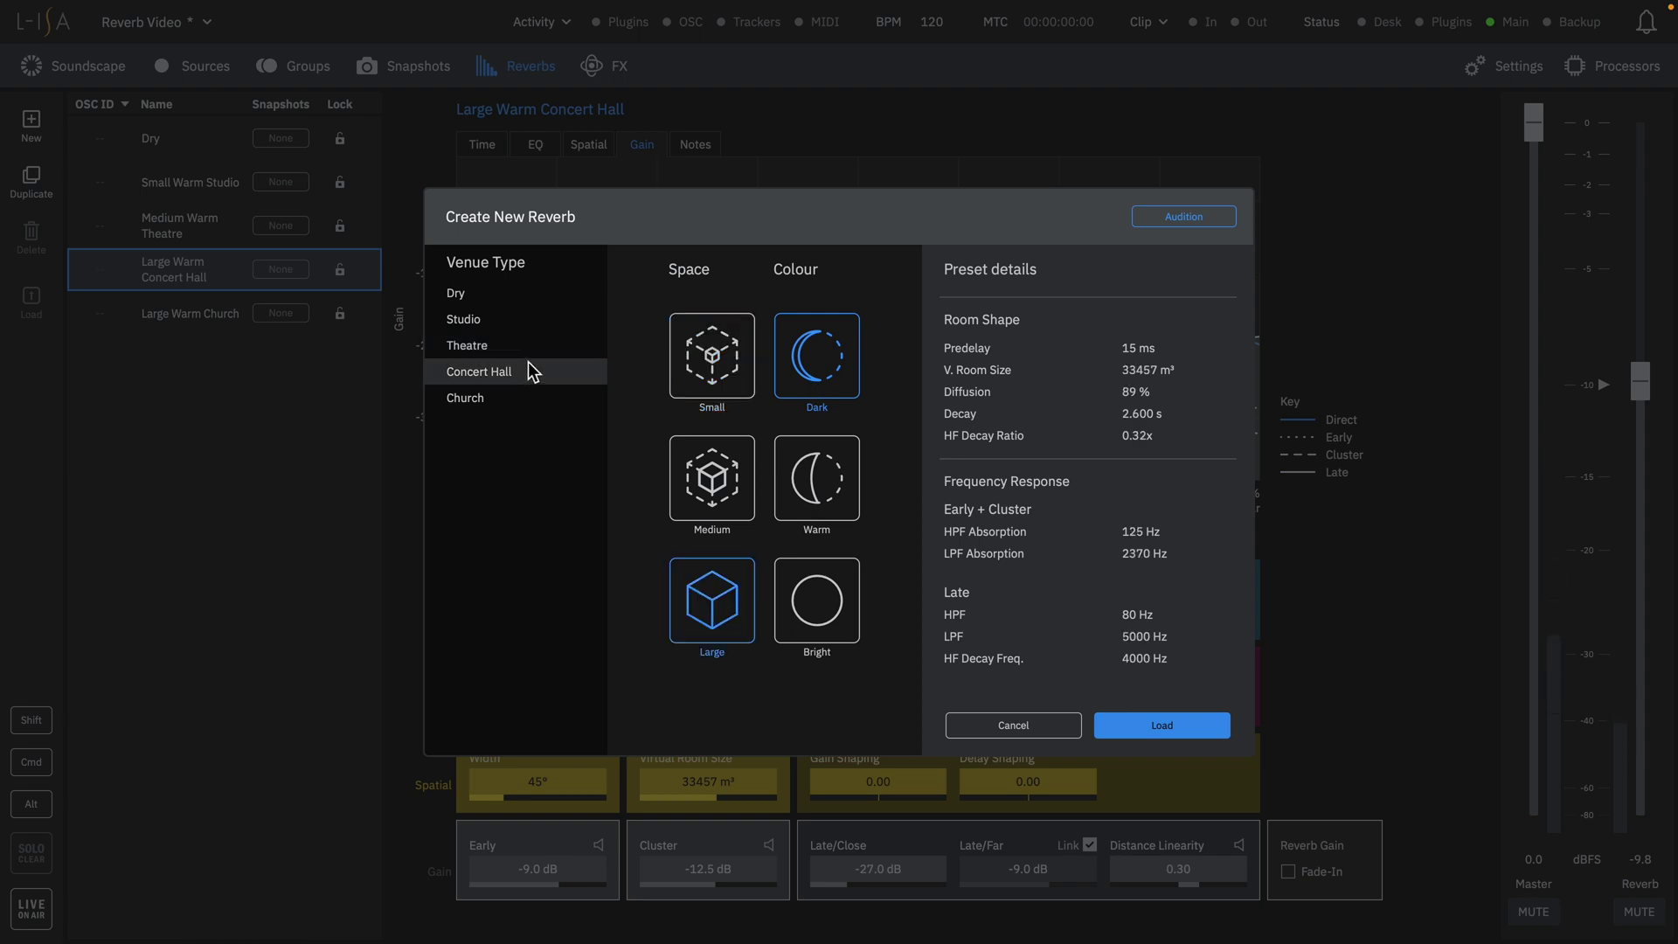
left_click(525, 398)
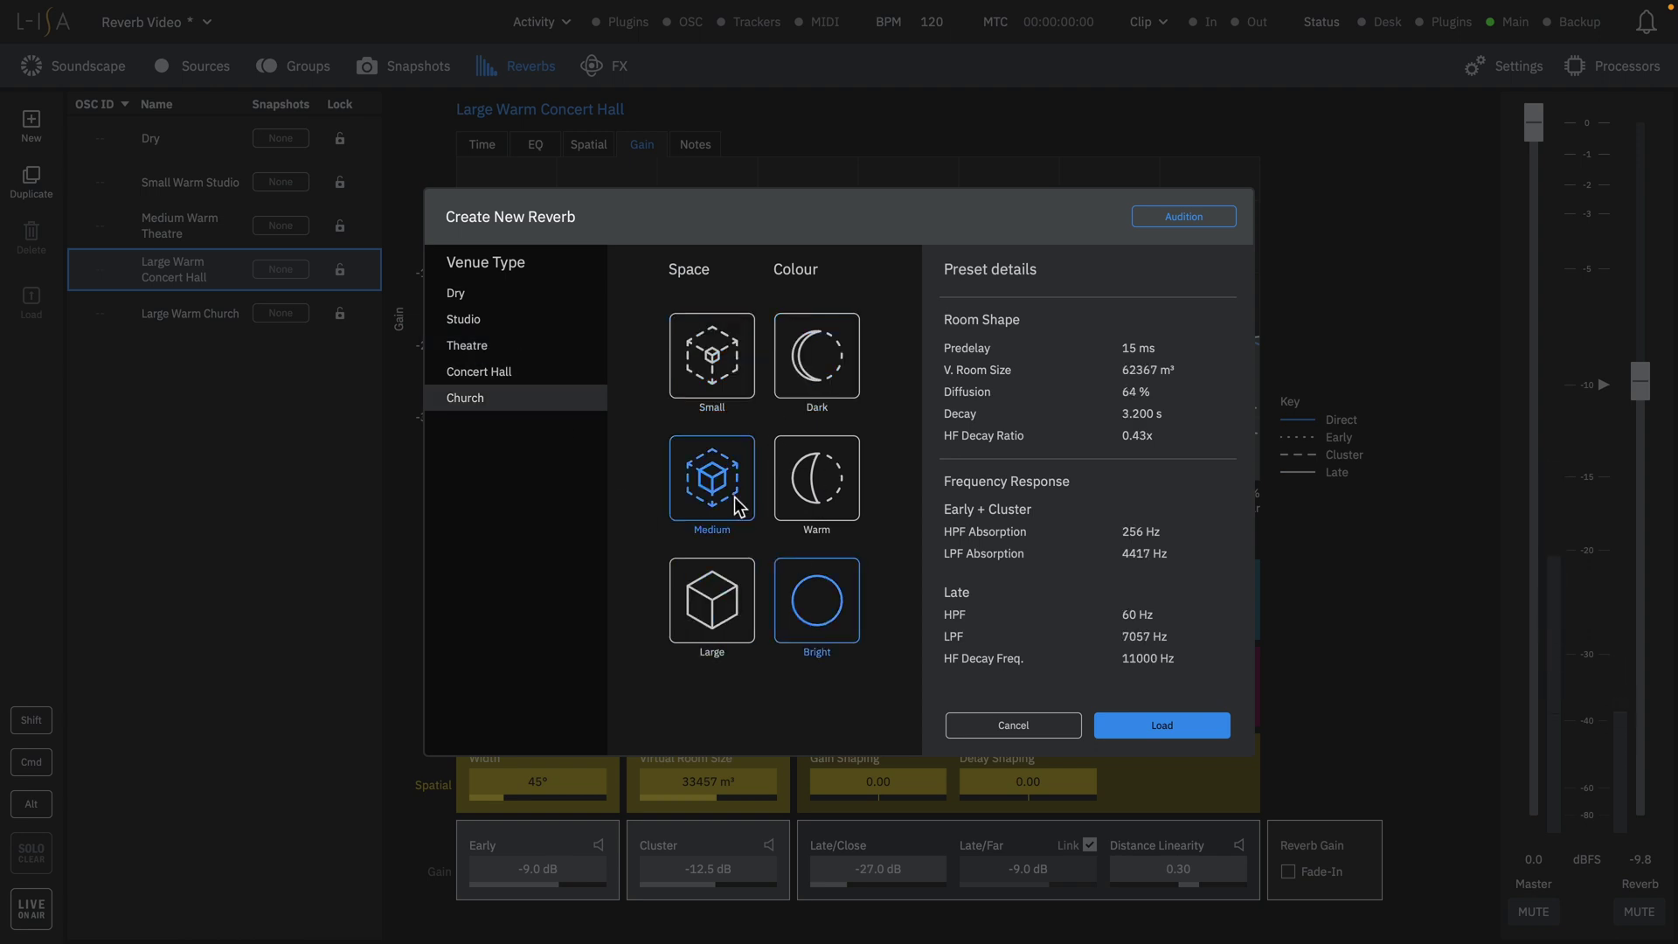
left_click(1126, 725)
Review the Medium Bright Church reverb's Time, EQ, Spatial and Gain parameters, briefly previewing Reverb Gain Fade-In
left_click(569, 575)
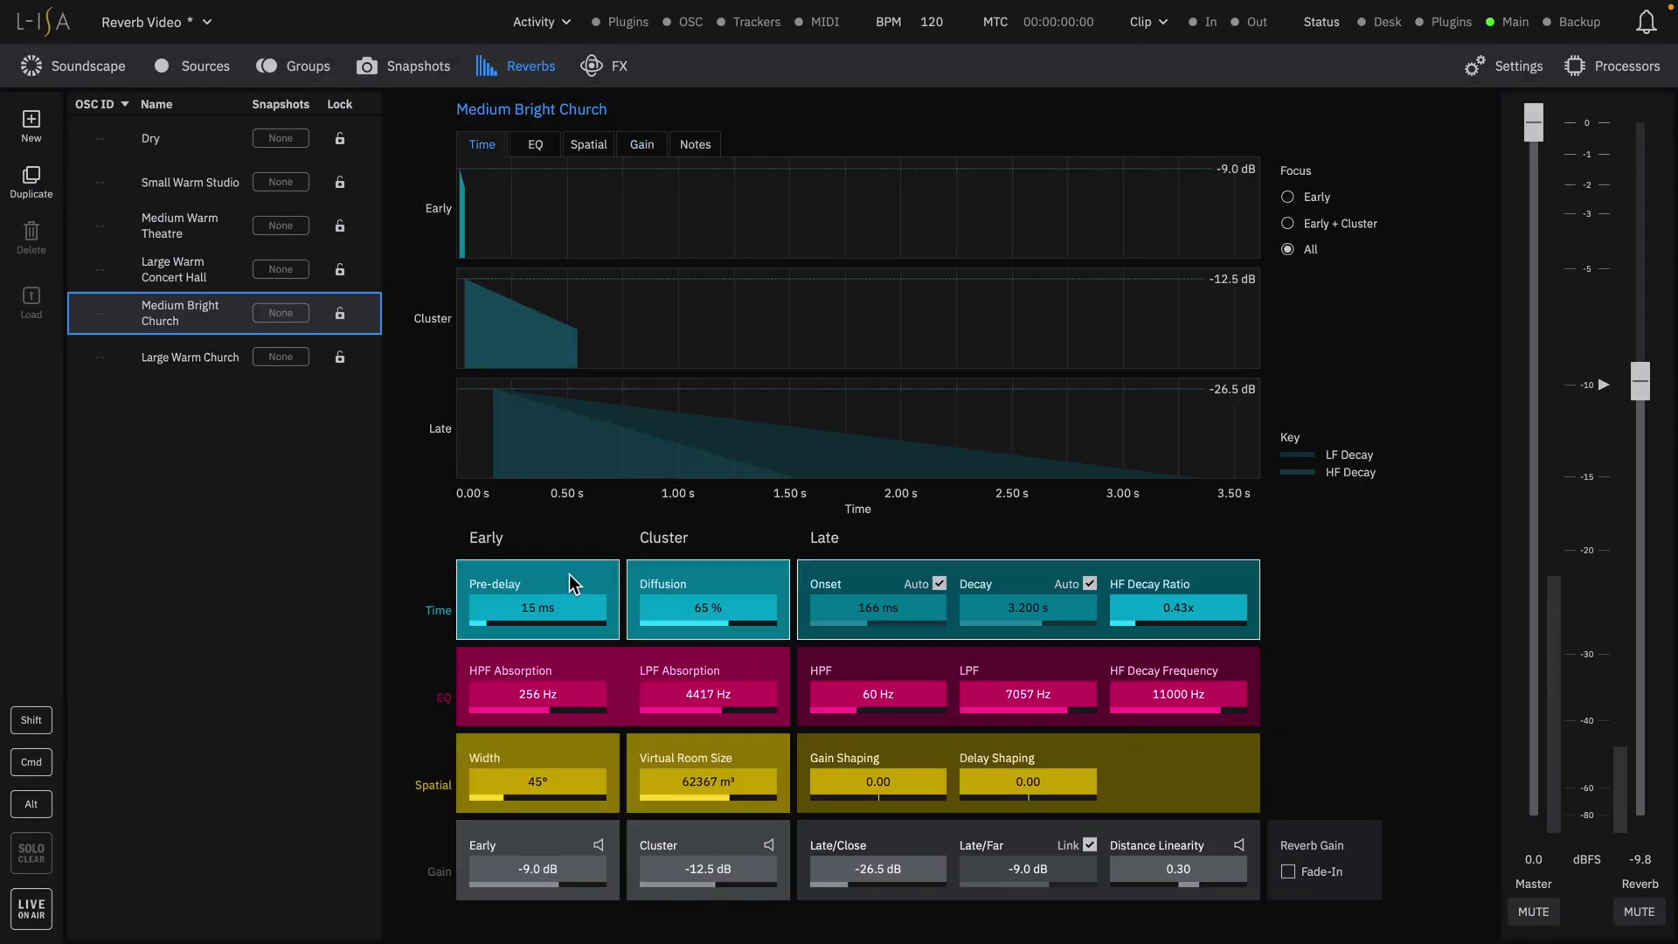
left_click(564, 659)
left_click(549, 745)
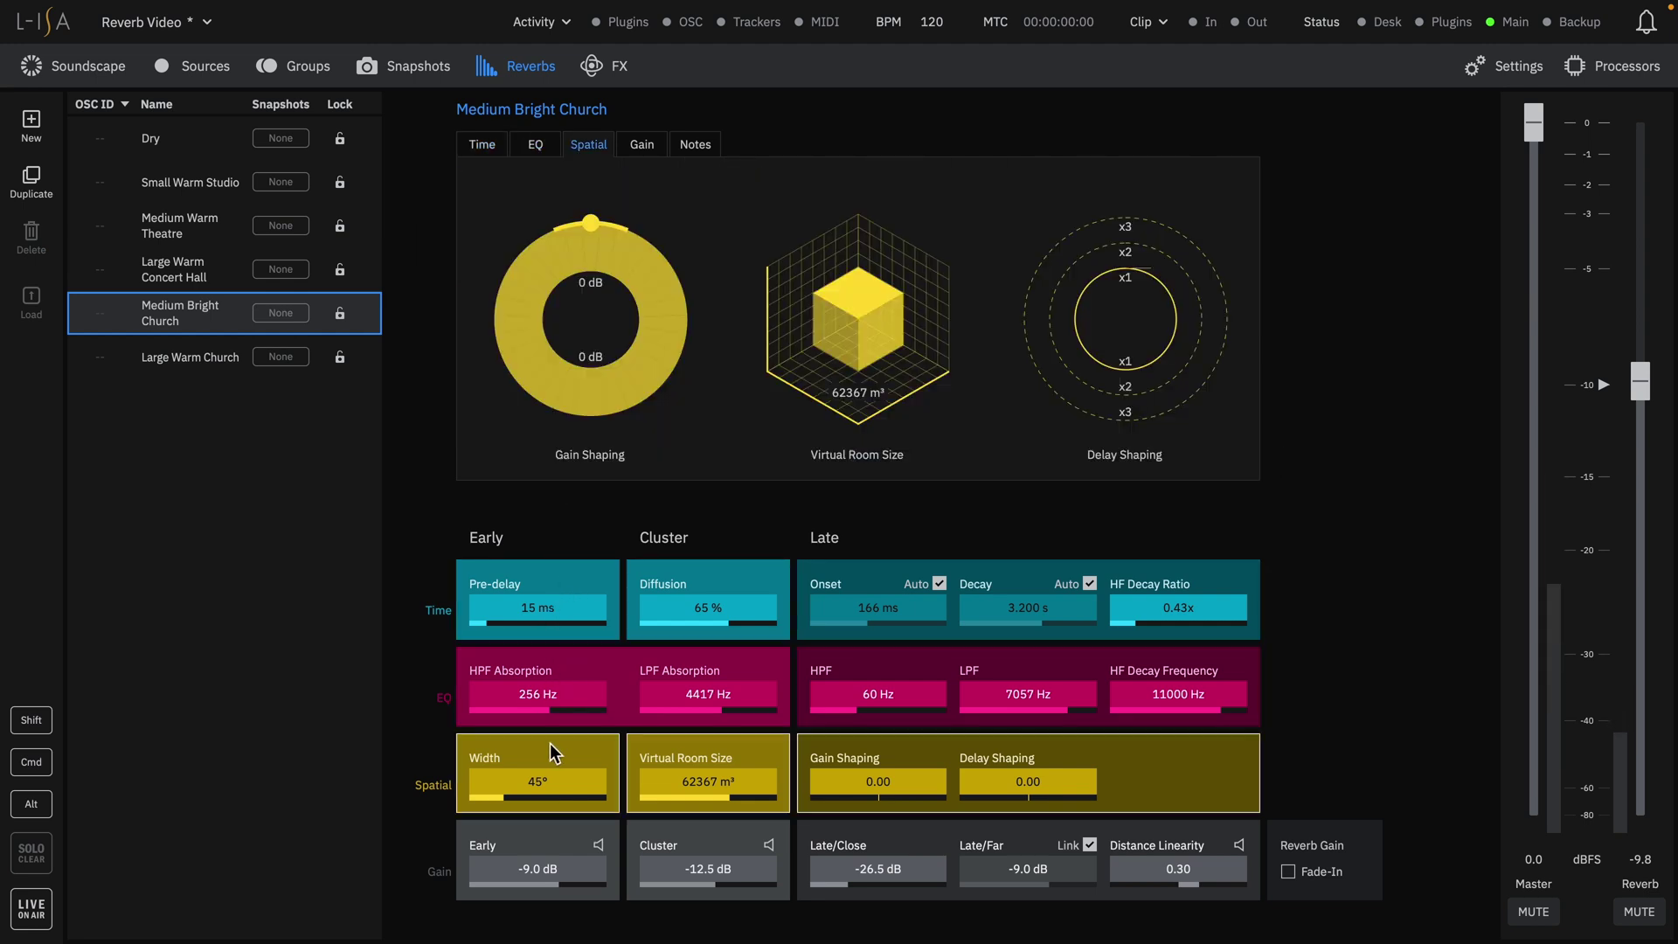
left_click(530, 832)
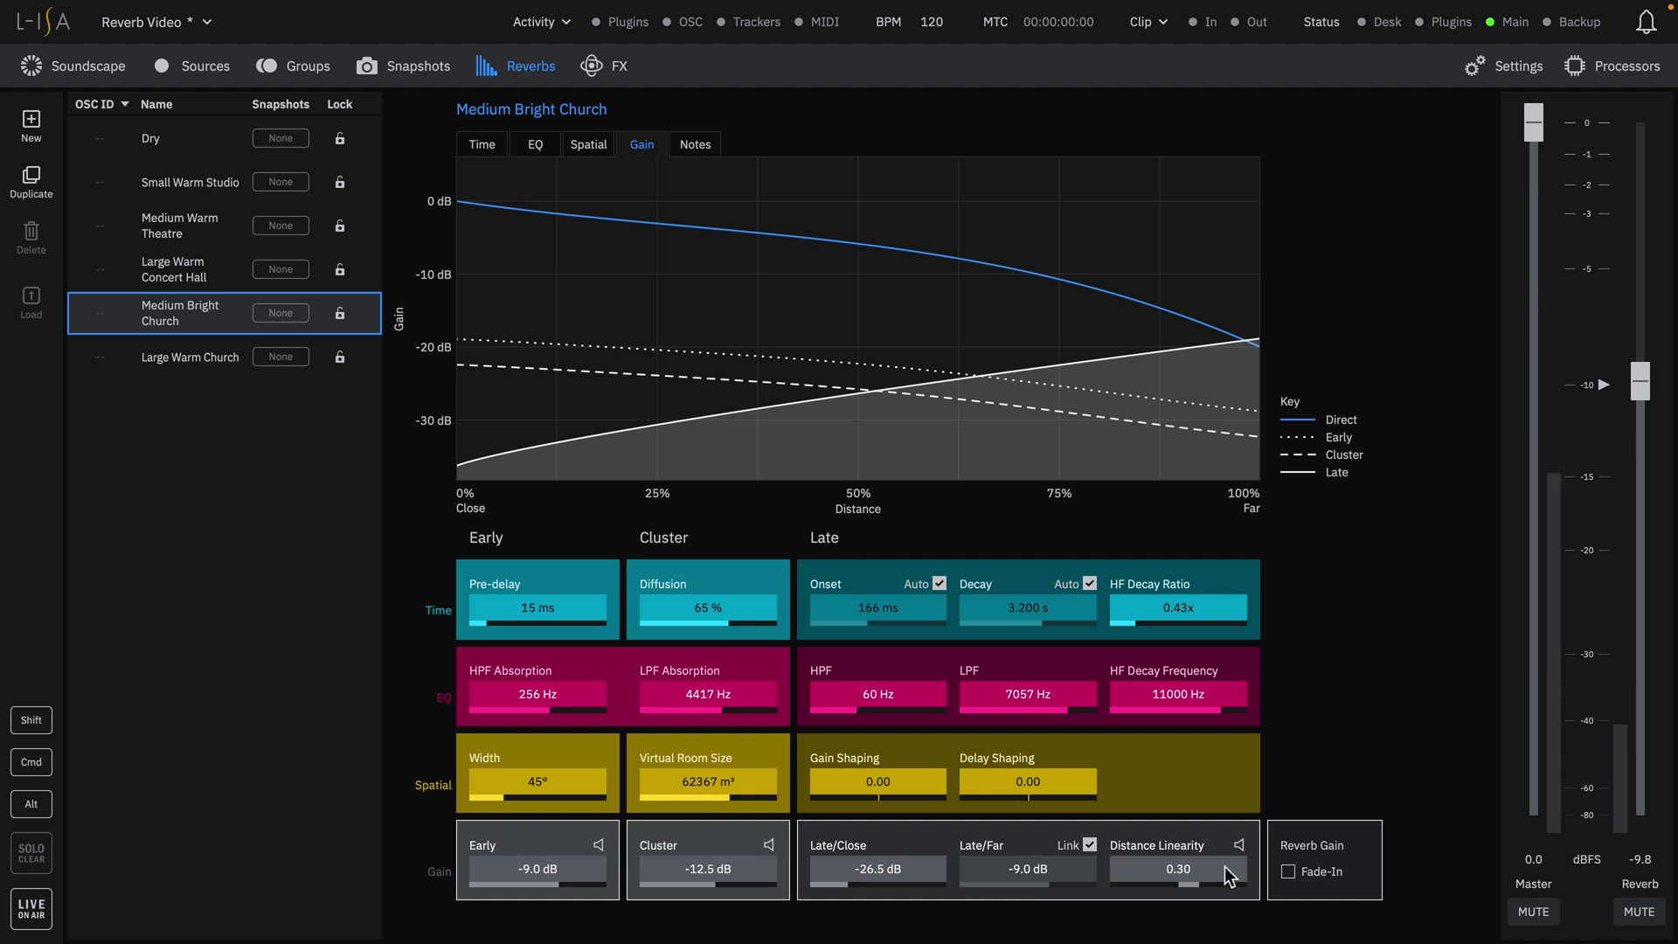
left_click(1288, 872)
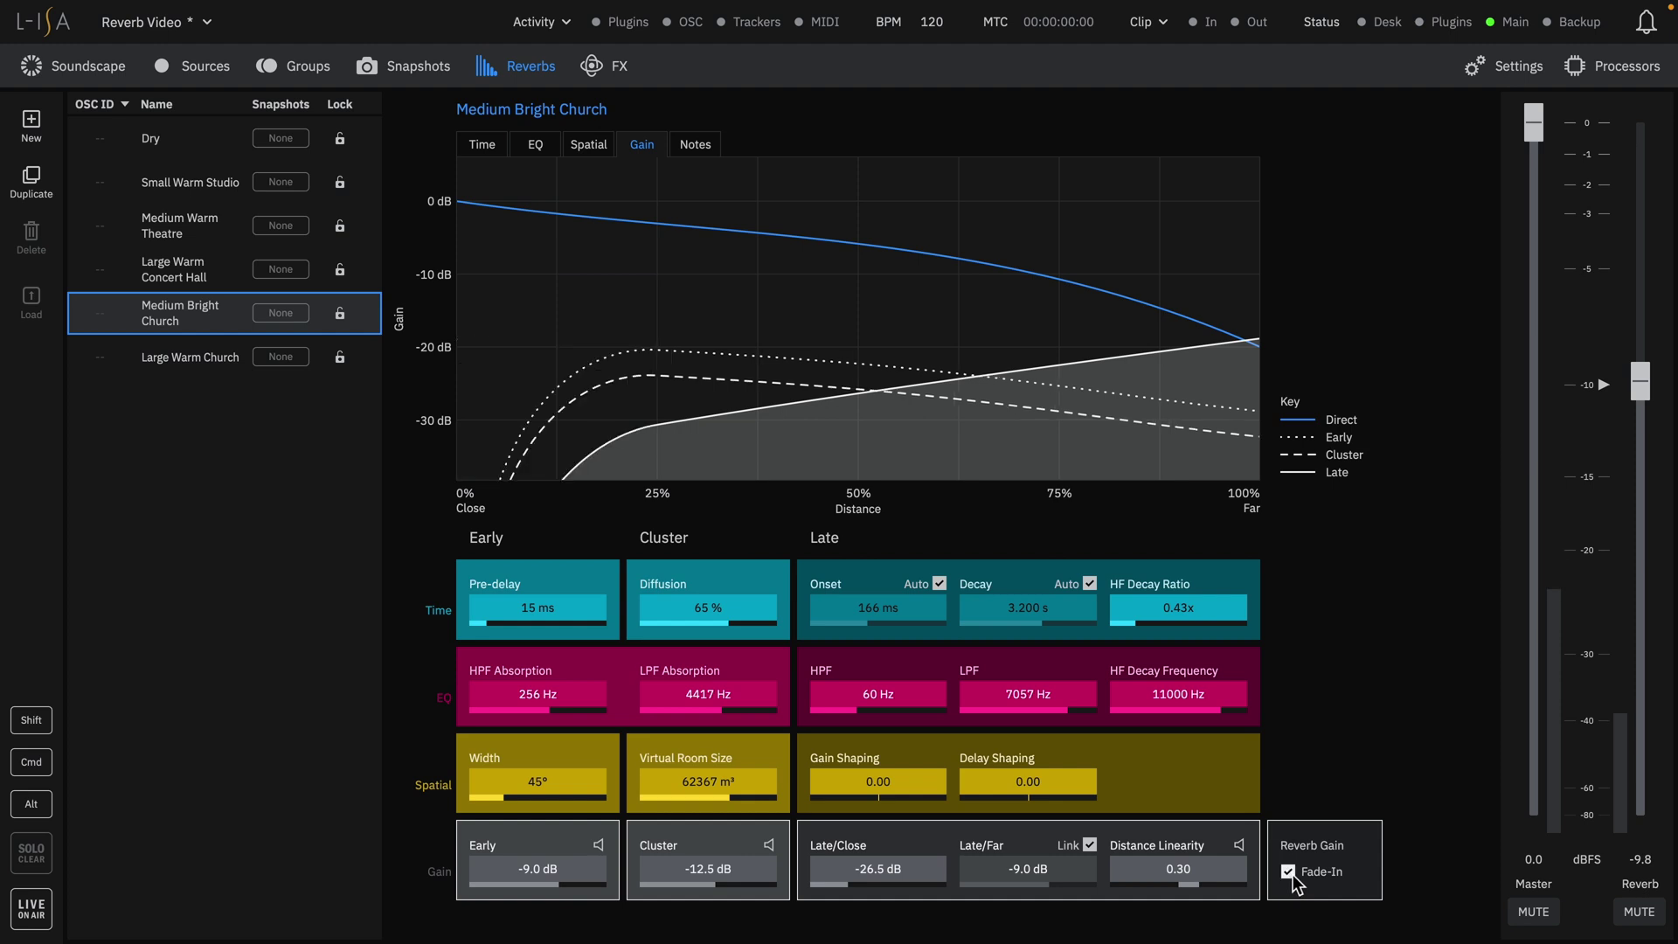
left_click(1287, 872)
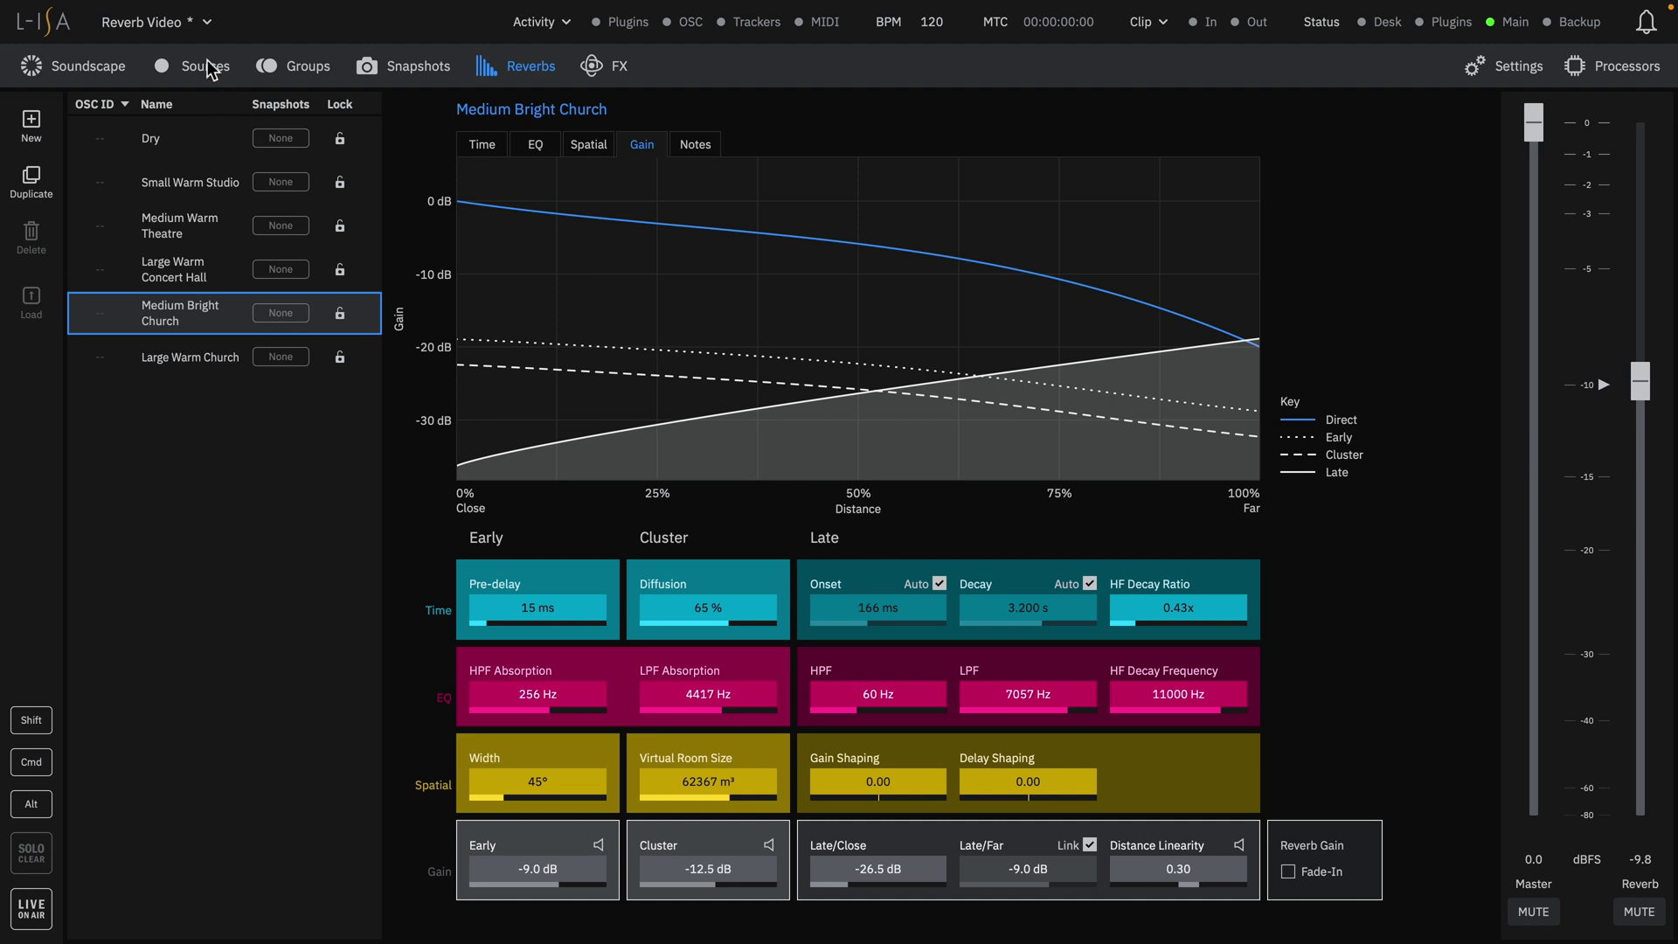
Import and append the reverb data from the session file Reverb example.lisa
left_click(192, 22)
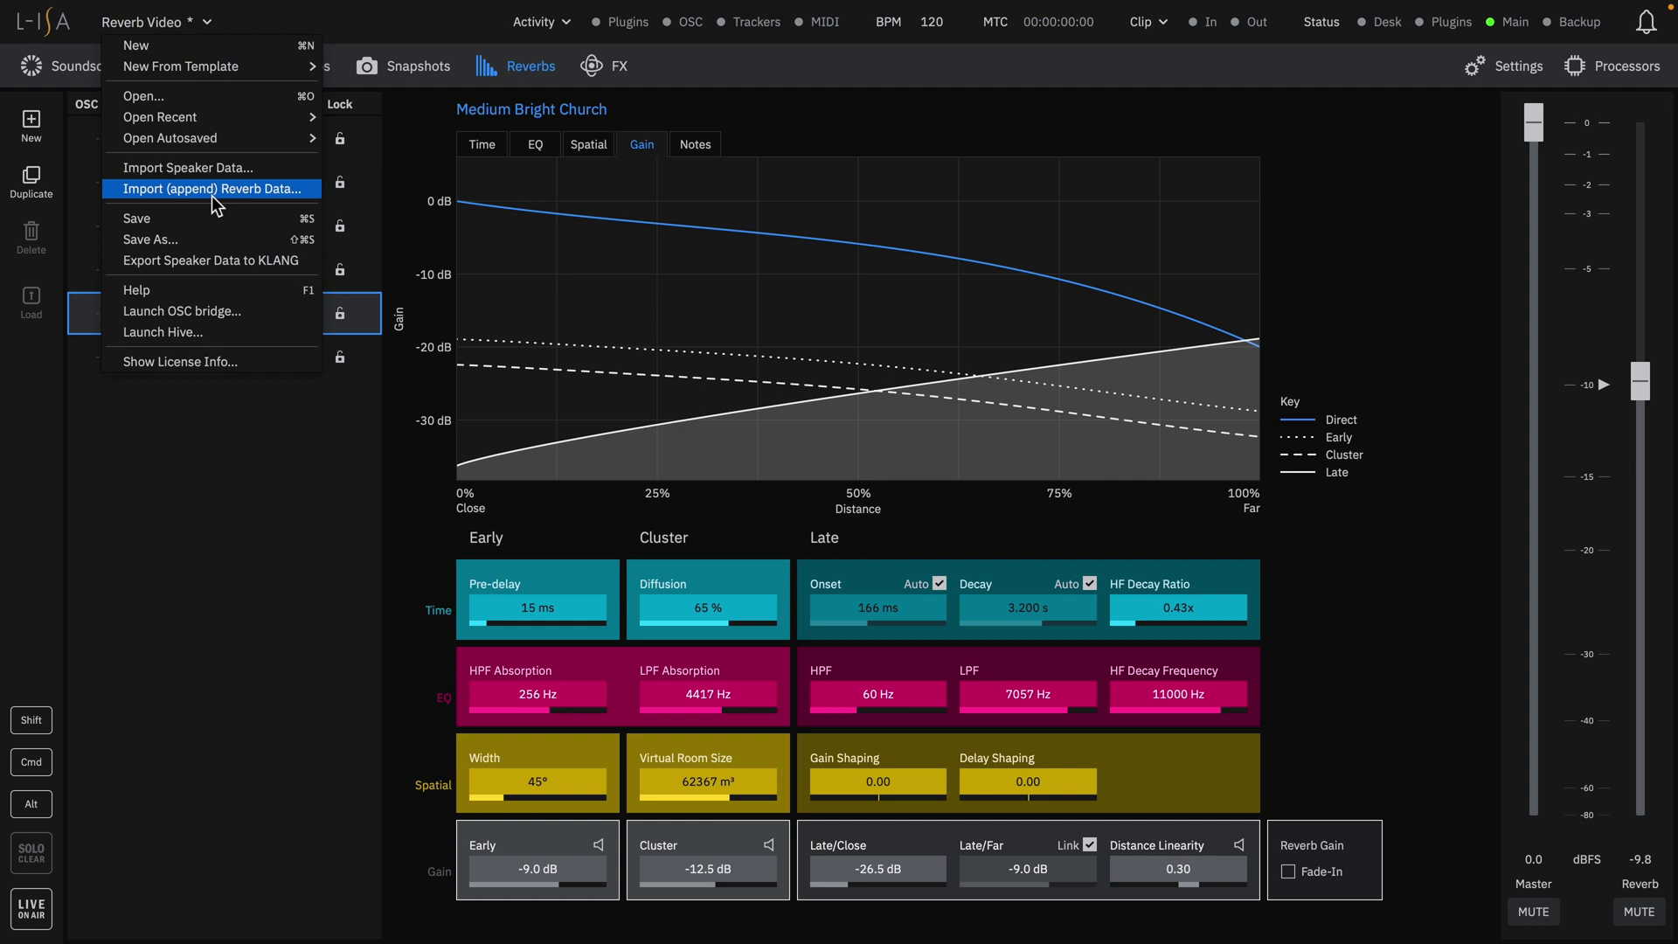
left_click(212, 196)
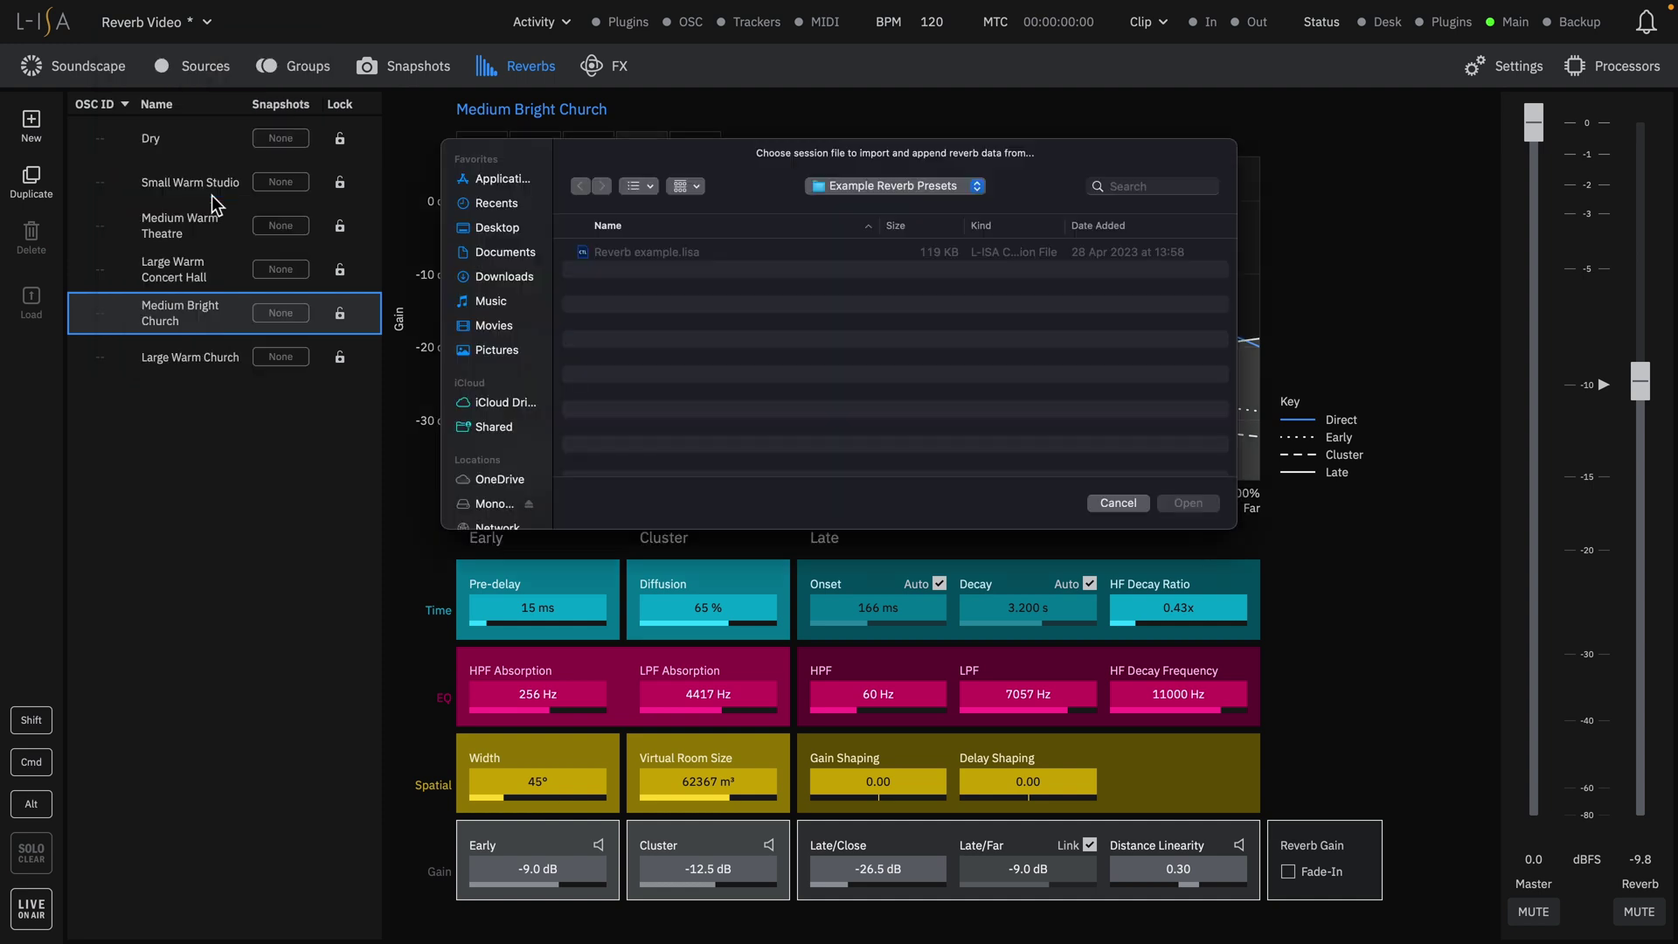
double_click(620, 250)
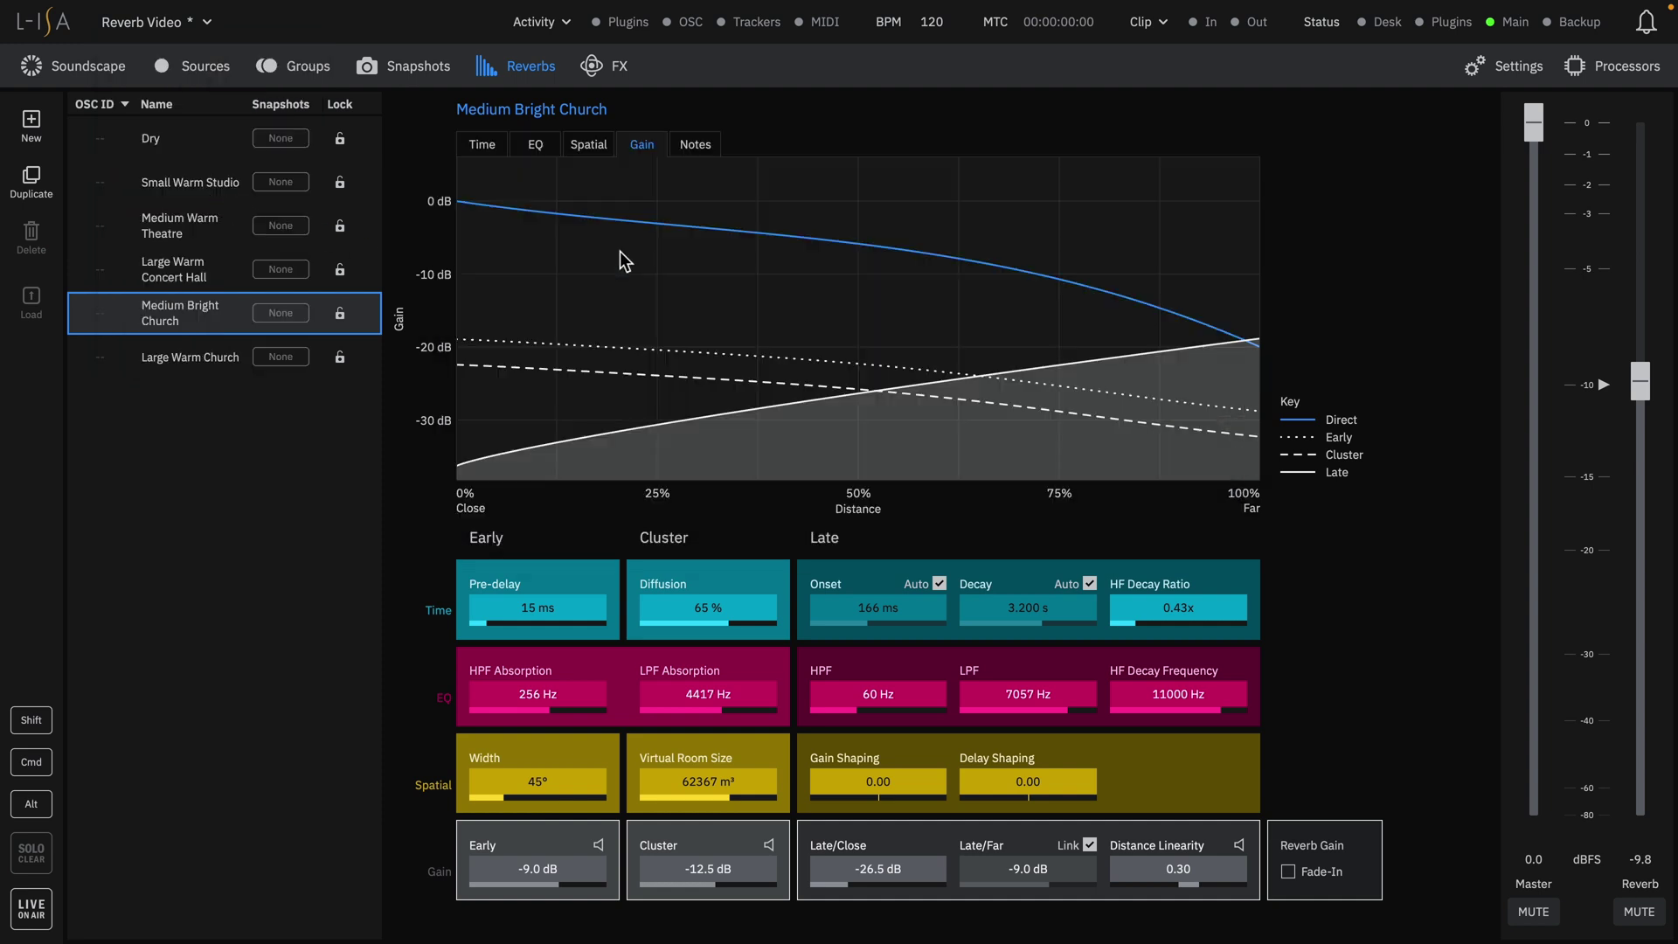
In the sources' processing settings, toggle Source 1's Direct sound, Gain attenuation and HF attenuation off and back on
left_click(192, 68)
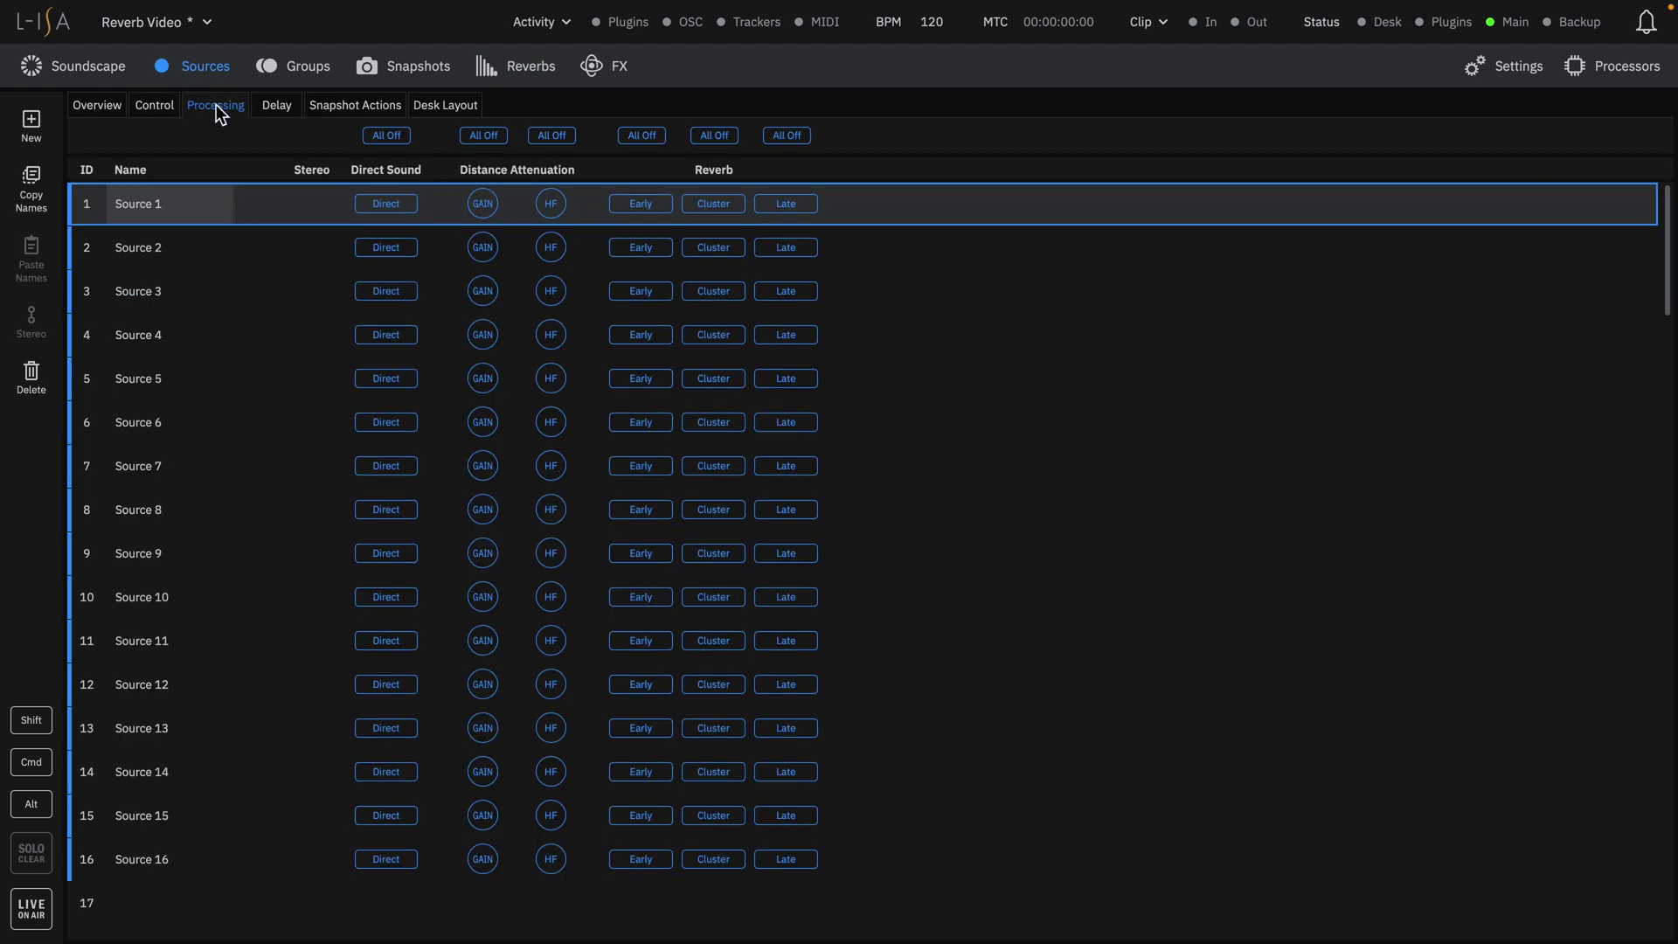
left_click(378, 205)
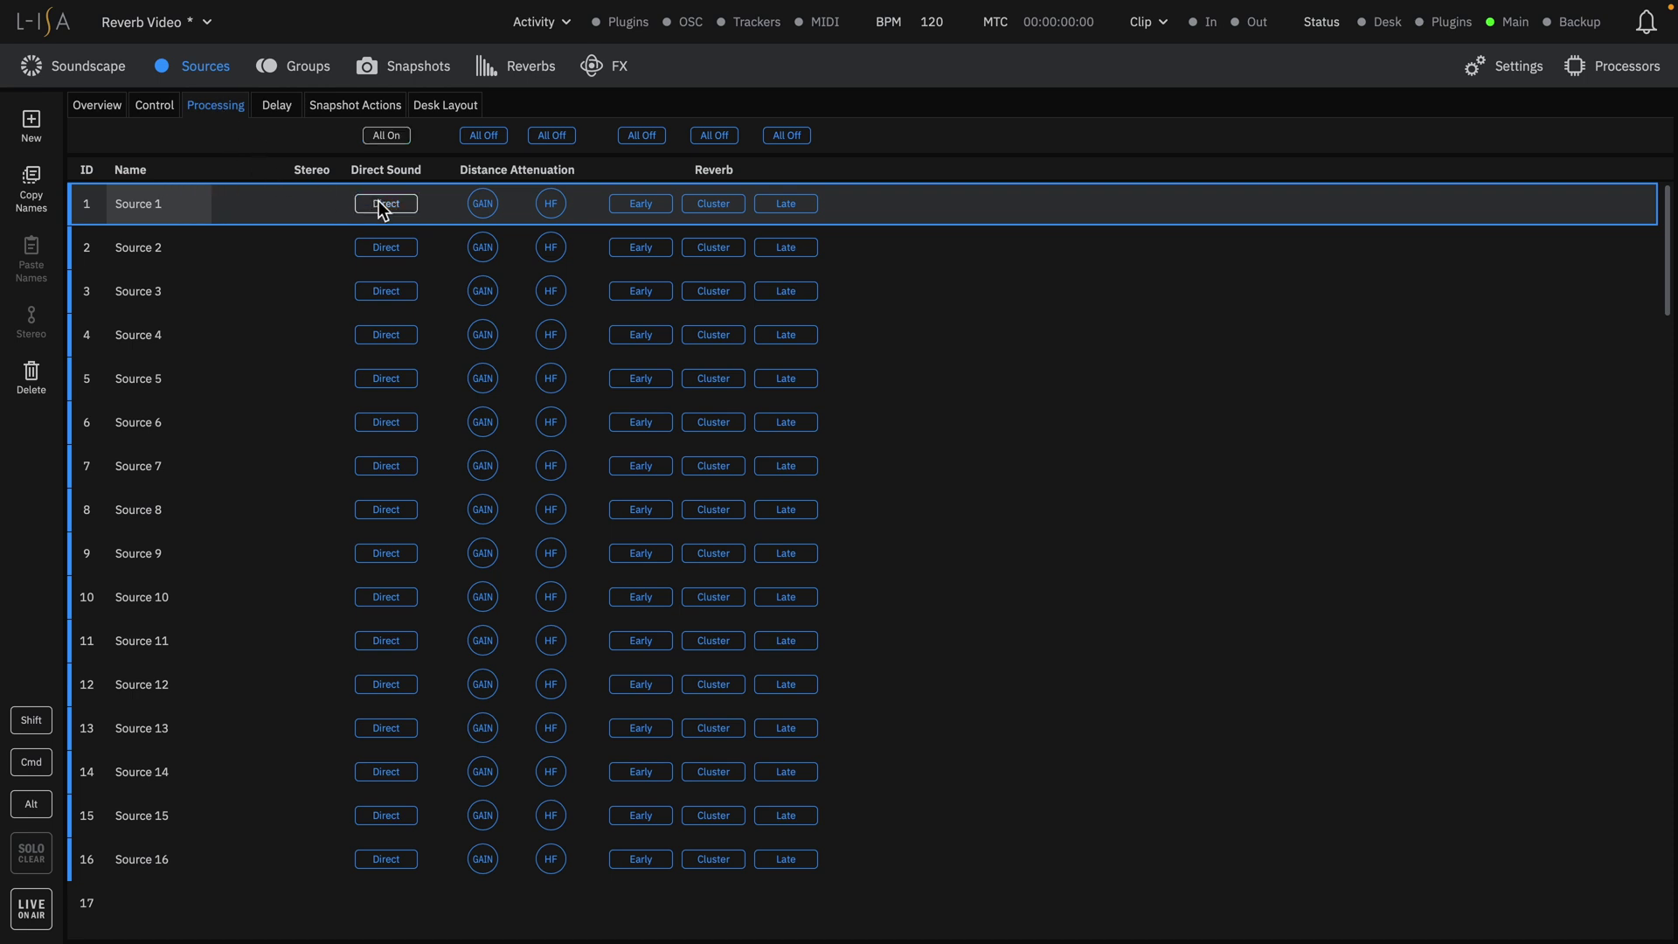
left_click(382, 206)
left_click(480, 205)
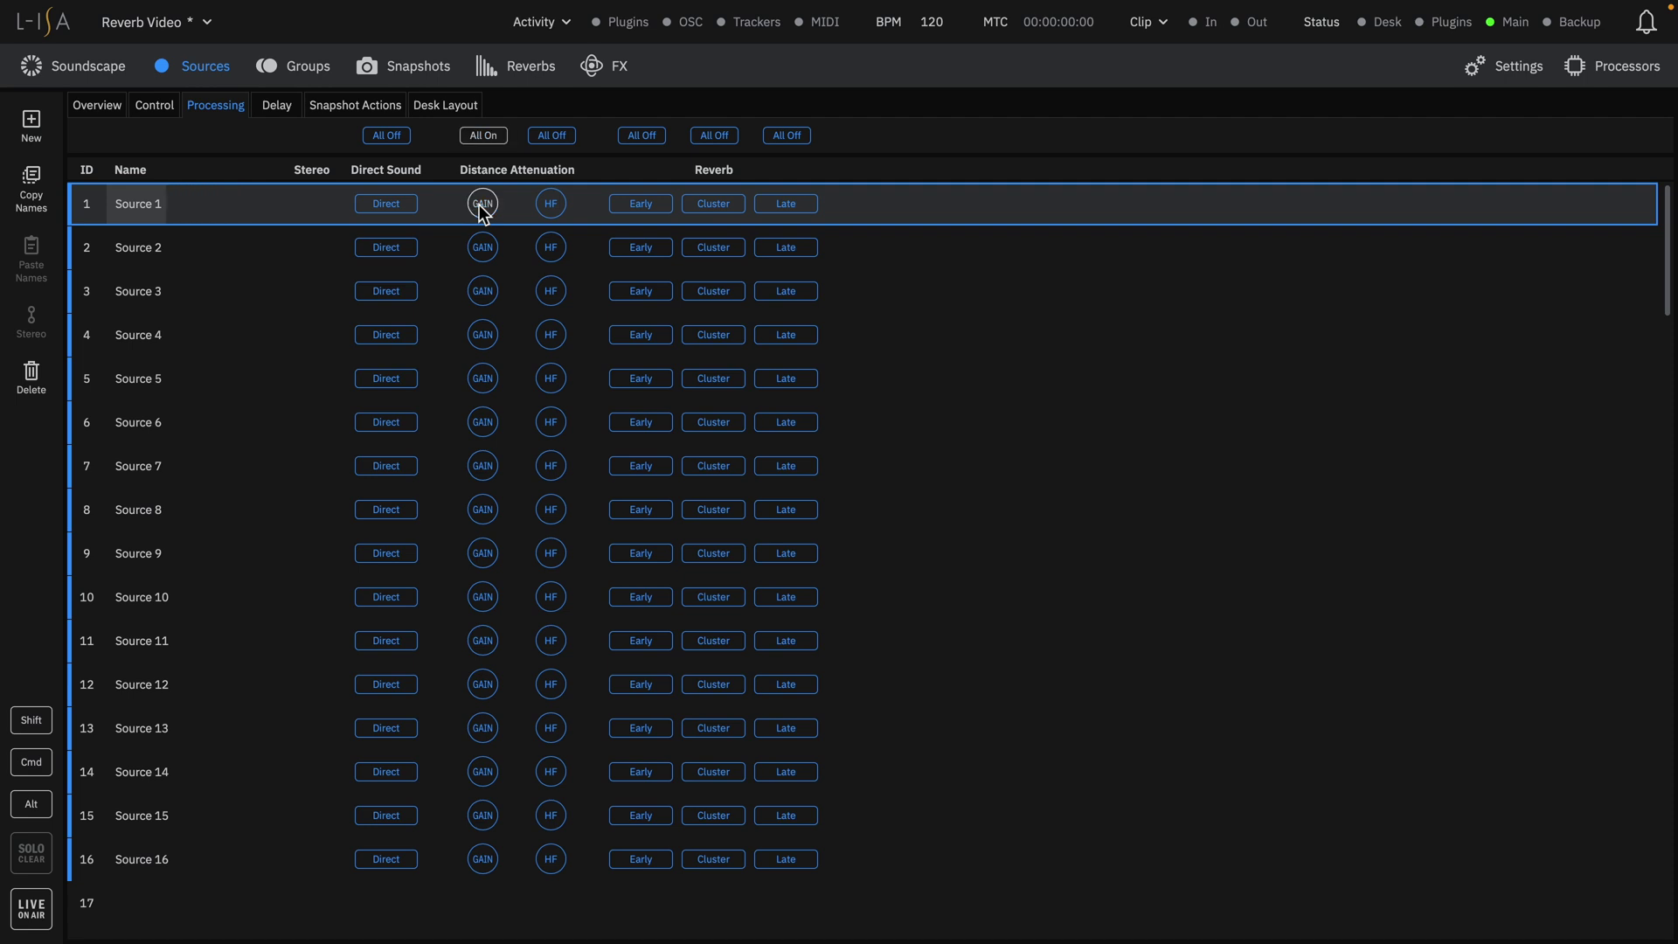
left_click(479, 204)
left_click(552, 205)
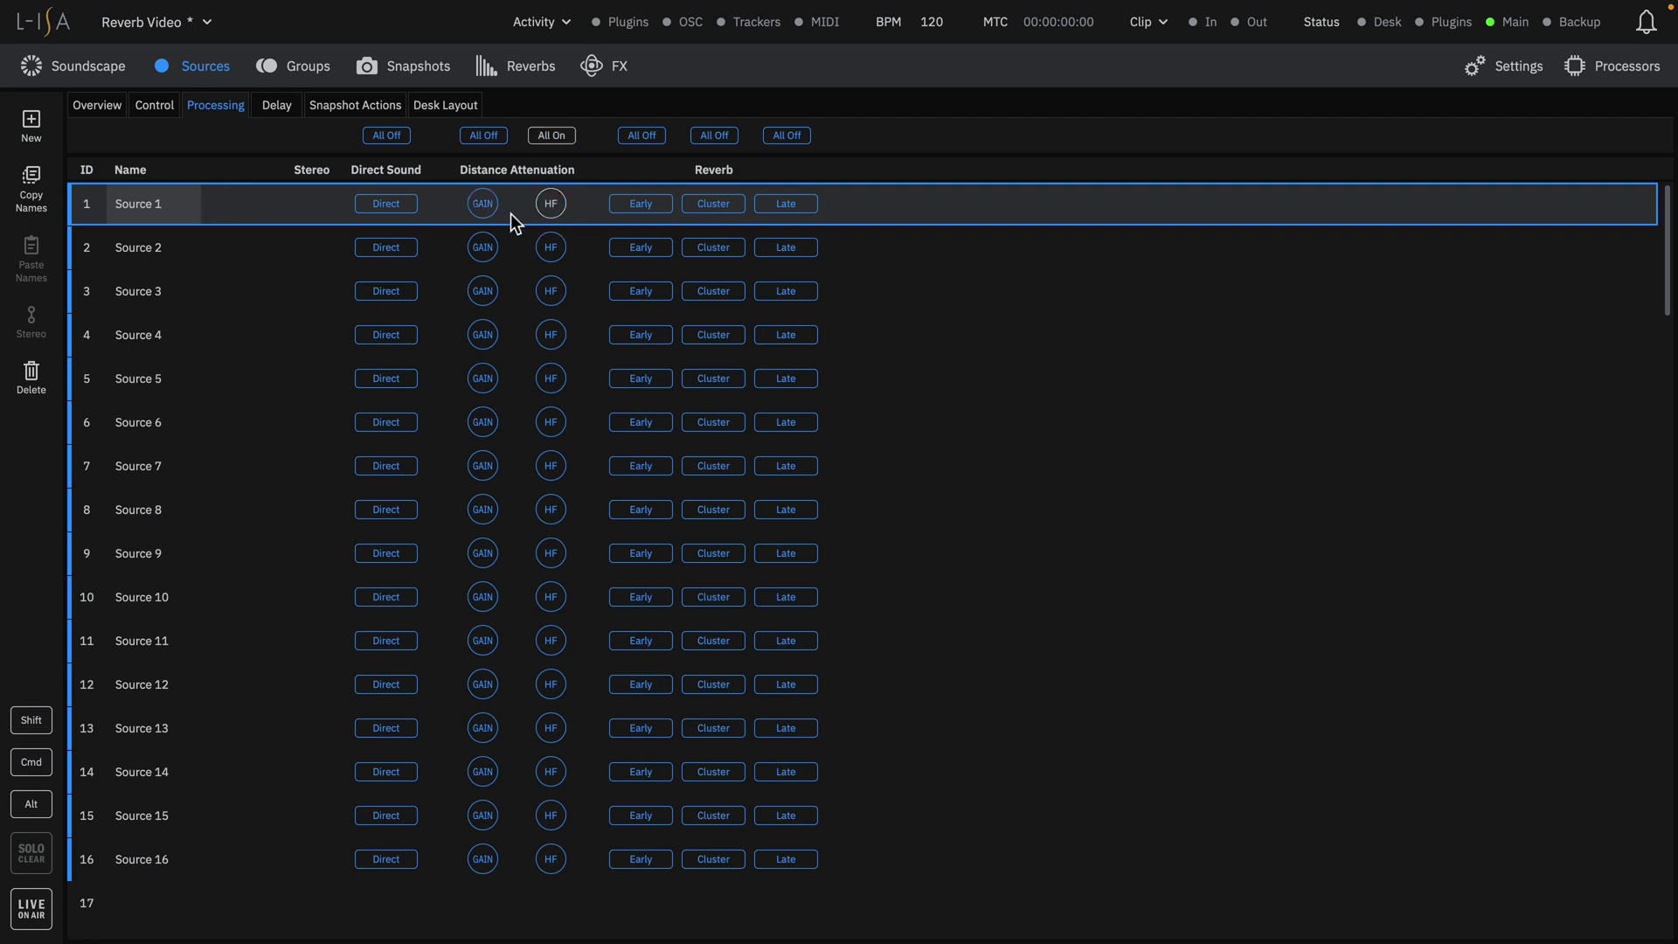
left_click(486, 208)
left_click(486, 208)
left_click(551, 208)
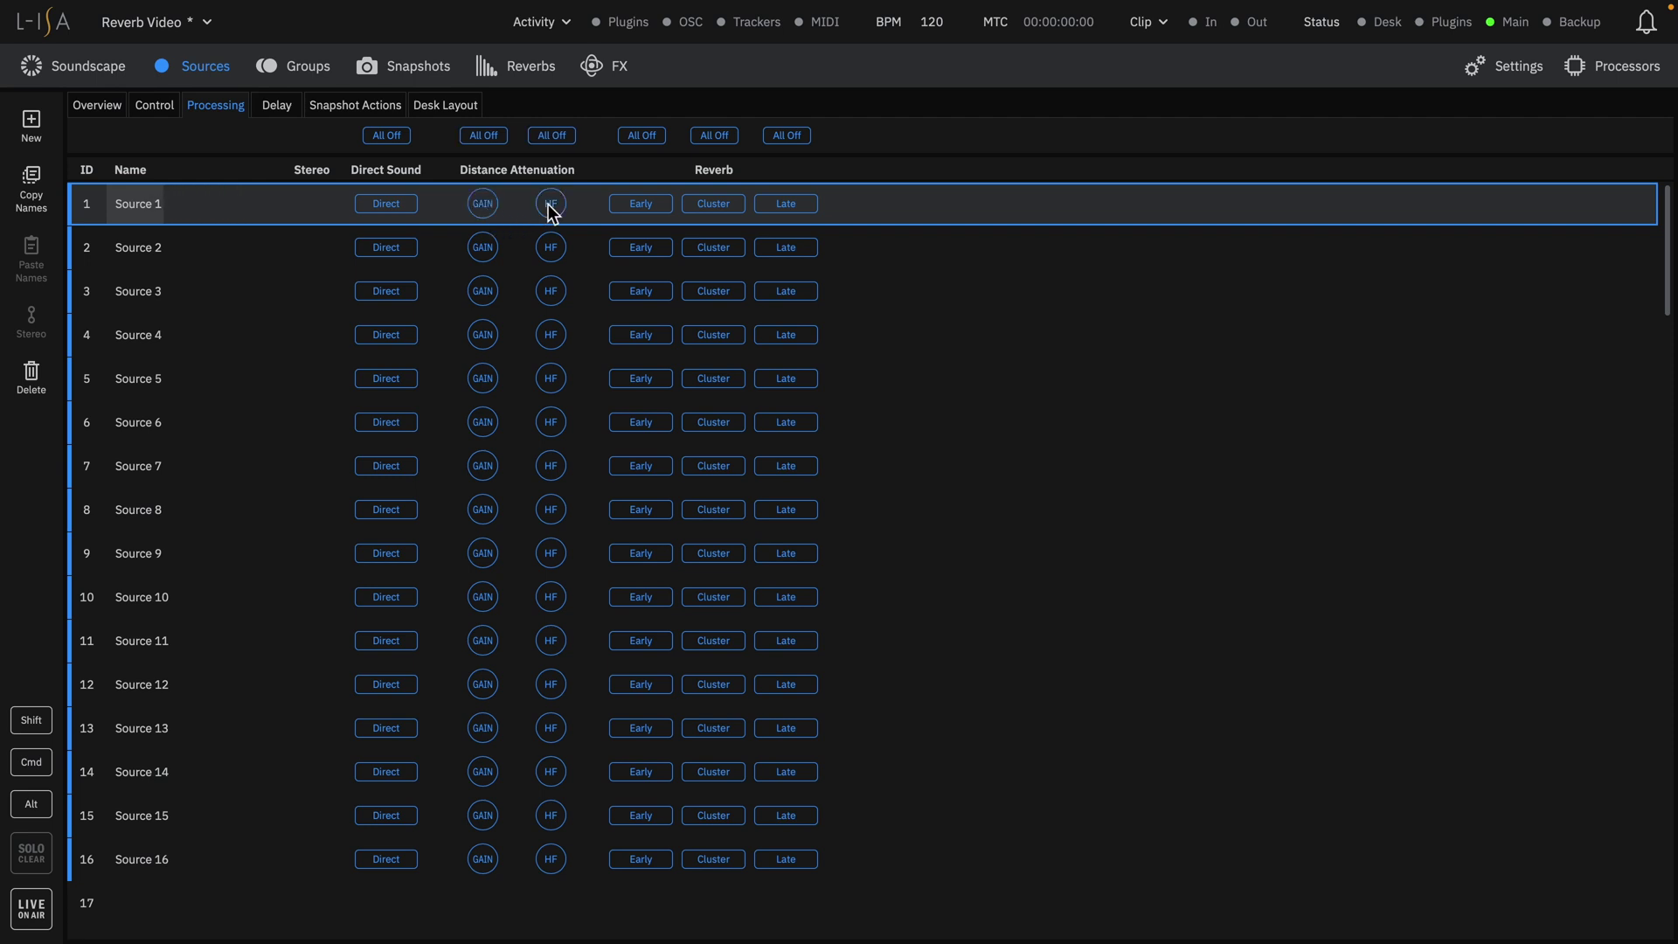
Turn off the Early and Cluster reverb for Source 1
left_click(642, 210)
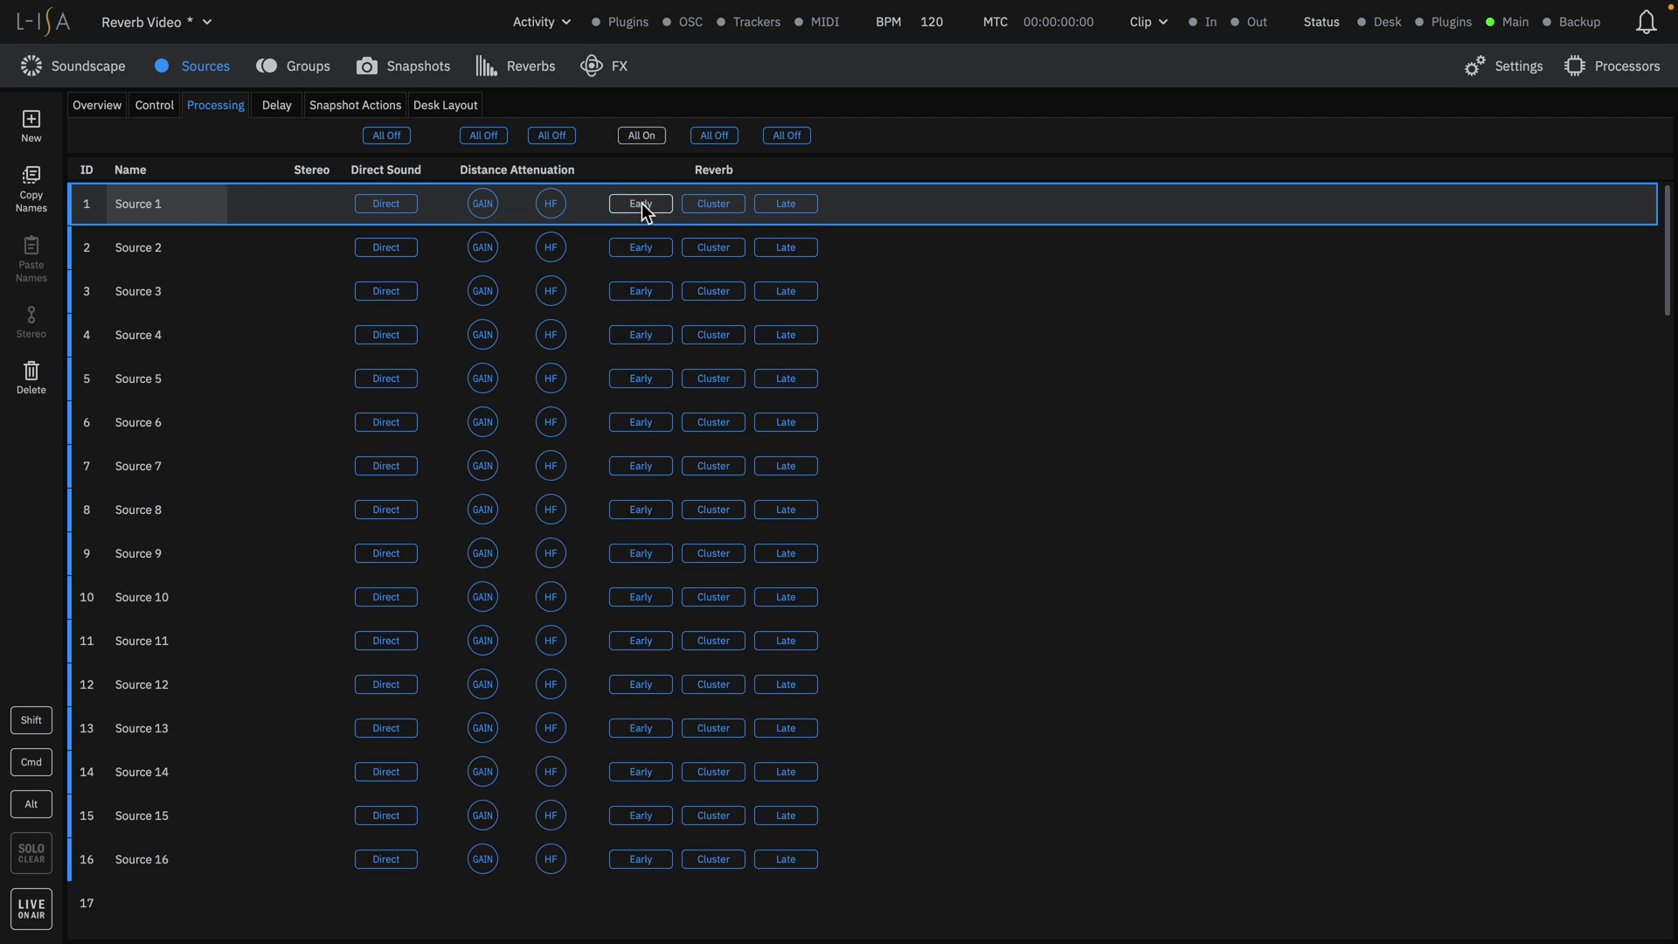
left_click(718, 210)
Examine which reverb preset is assigned to each of the three snapshots
left_click(381, 75)
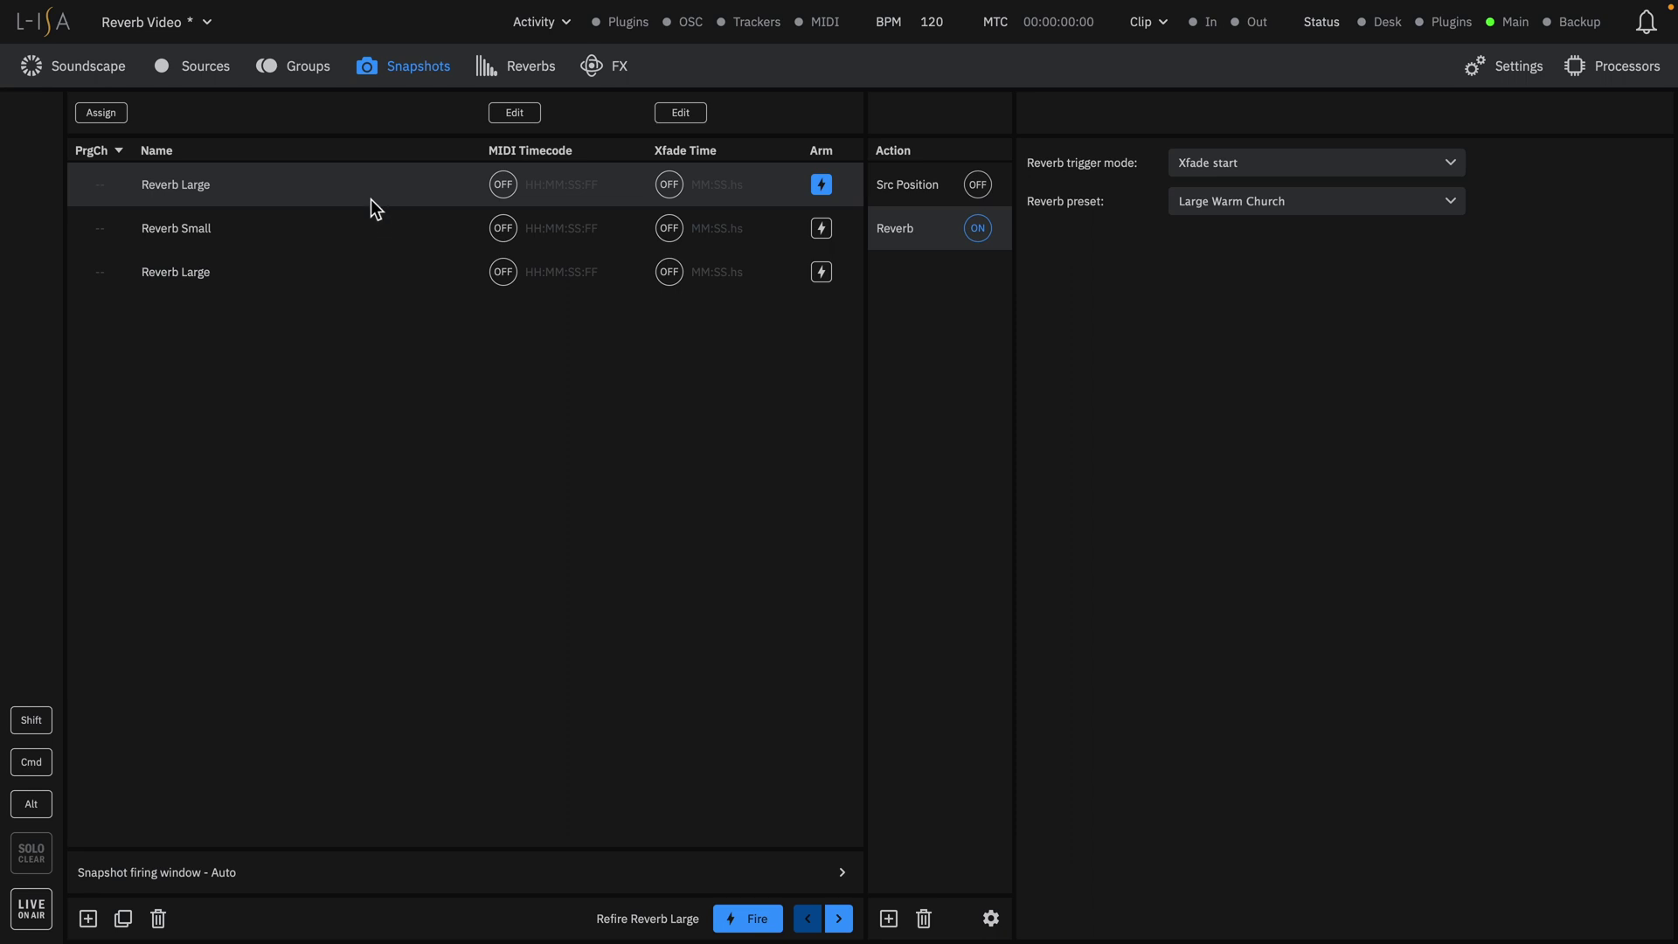
left_click(372, 243)
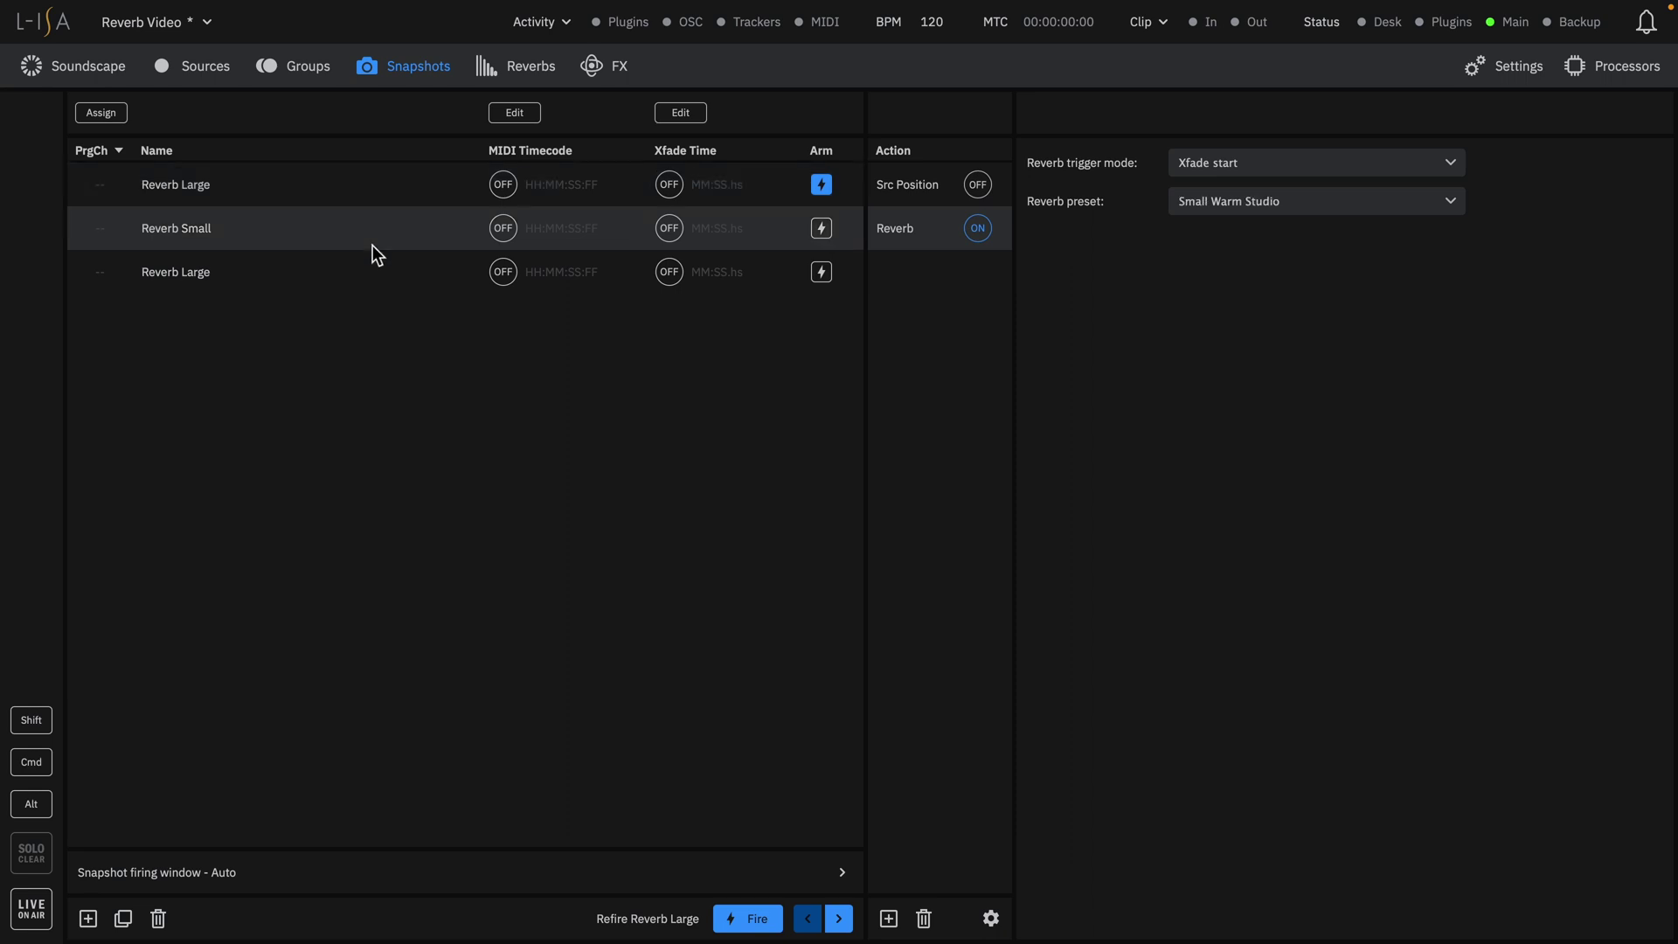
left_click(374, 273)
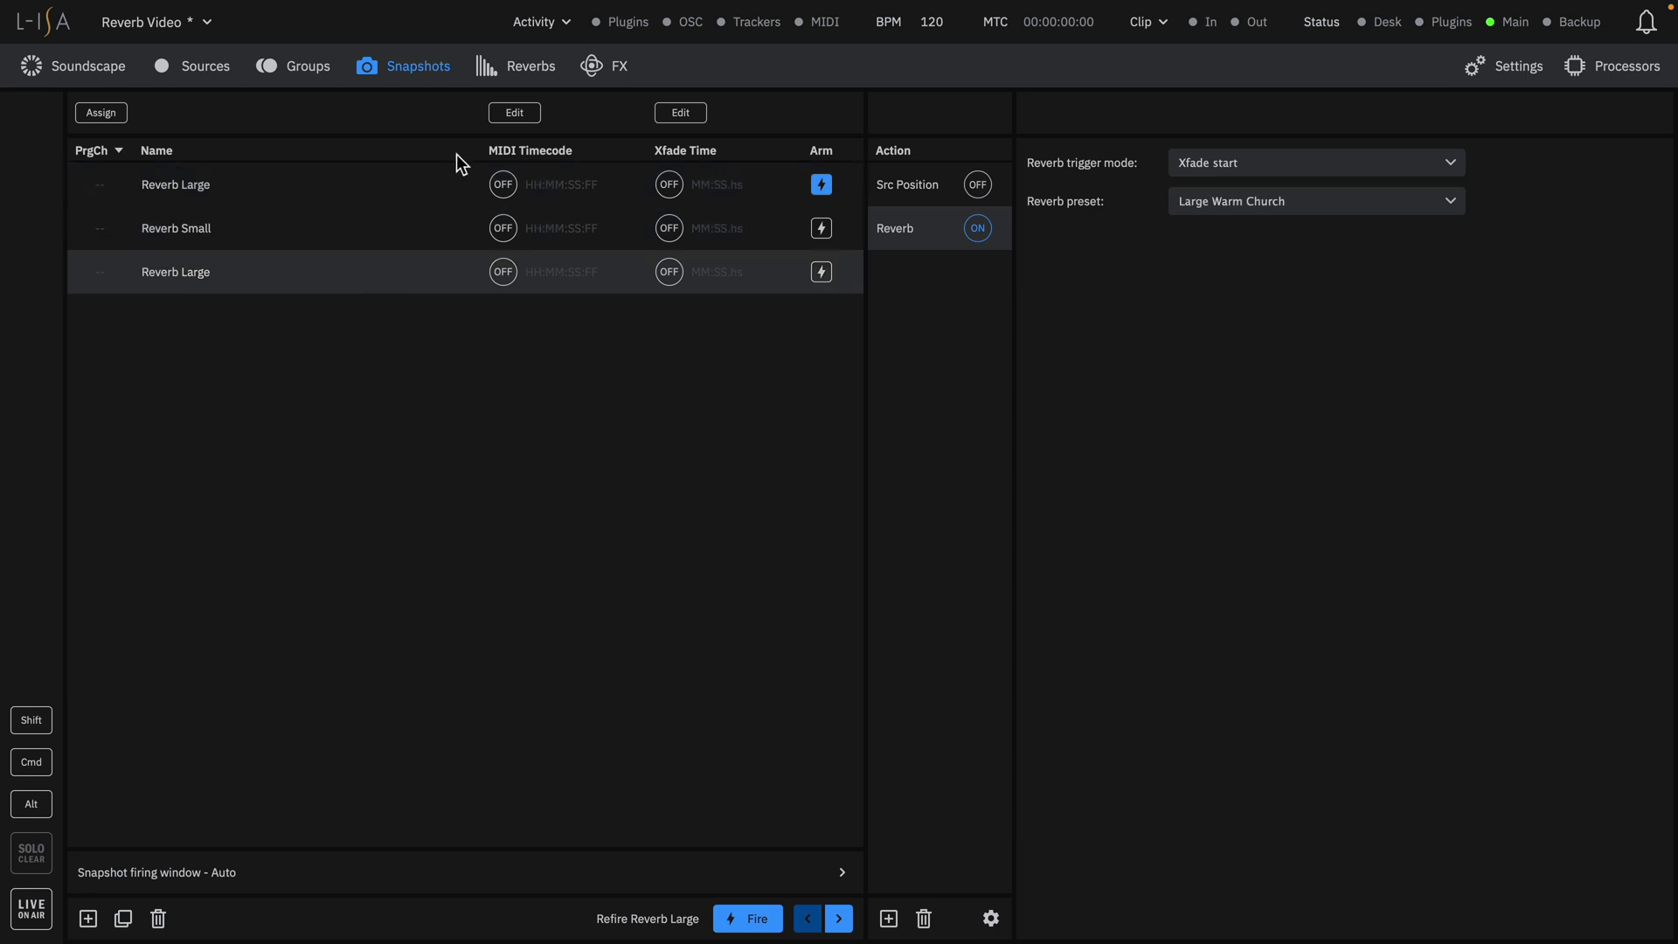
Switch the reverb list's identifier column from OSC ID to MIDI Program Change
left_click(511, 75)
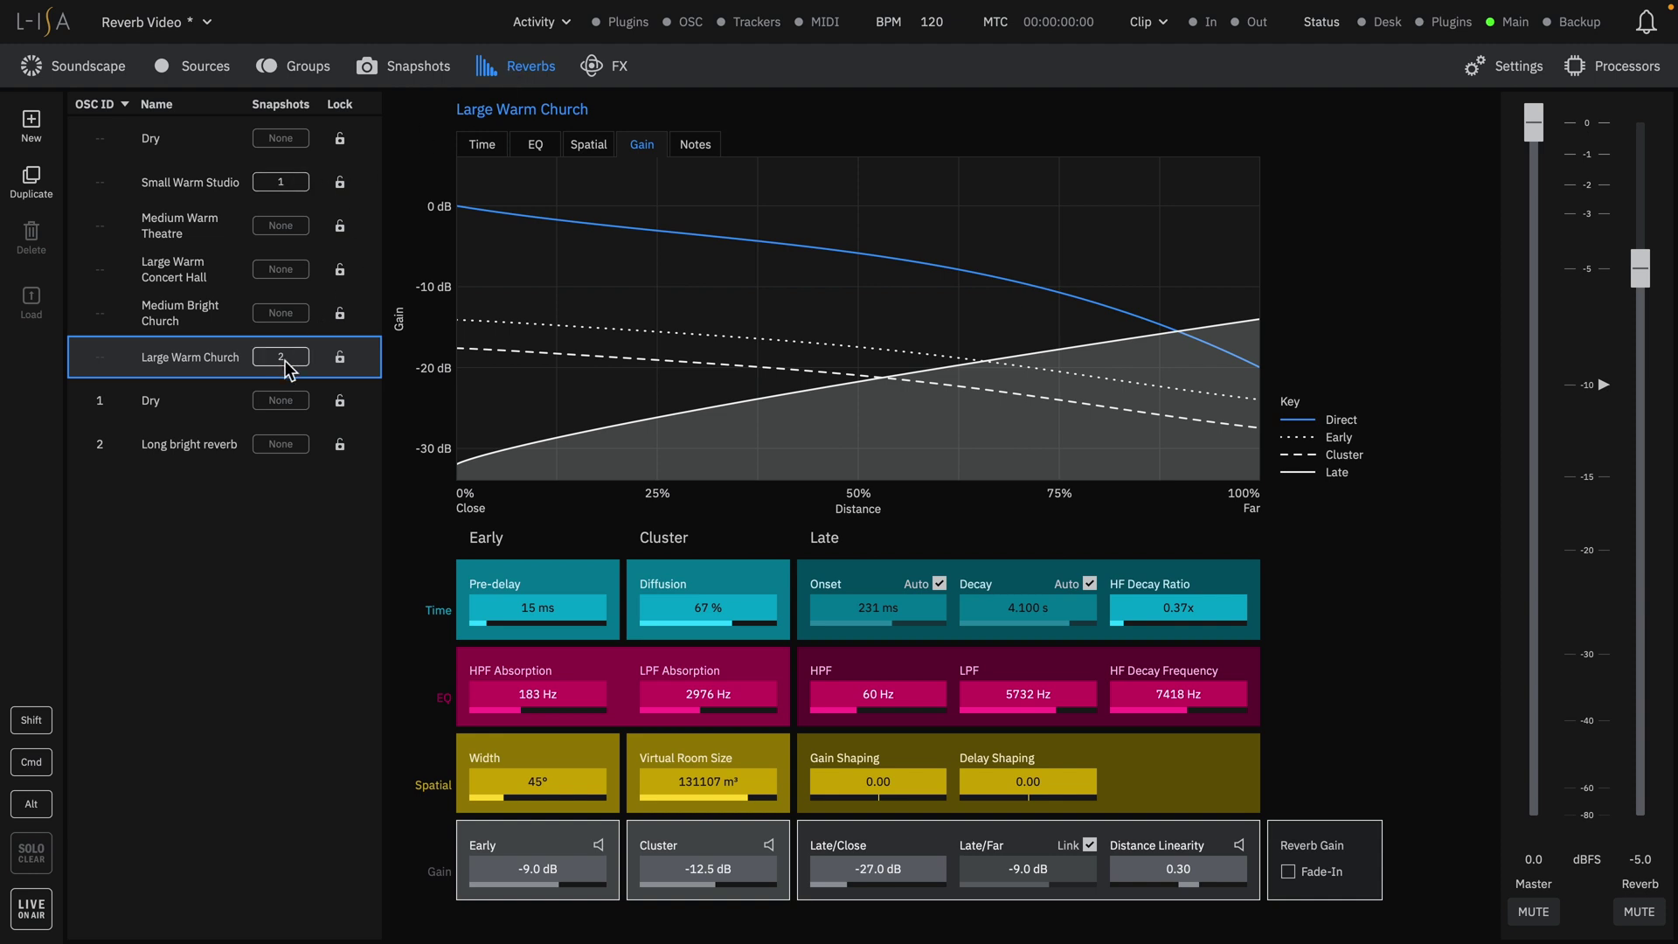
left_click(108, 101)
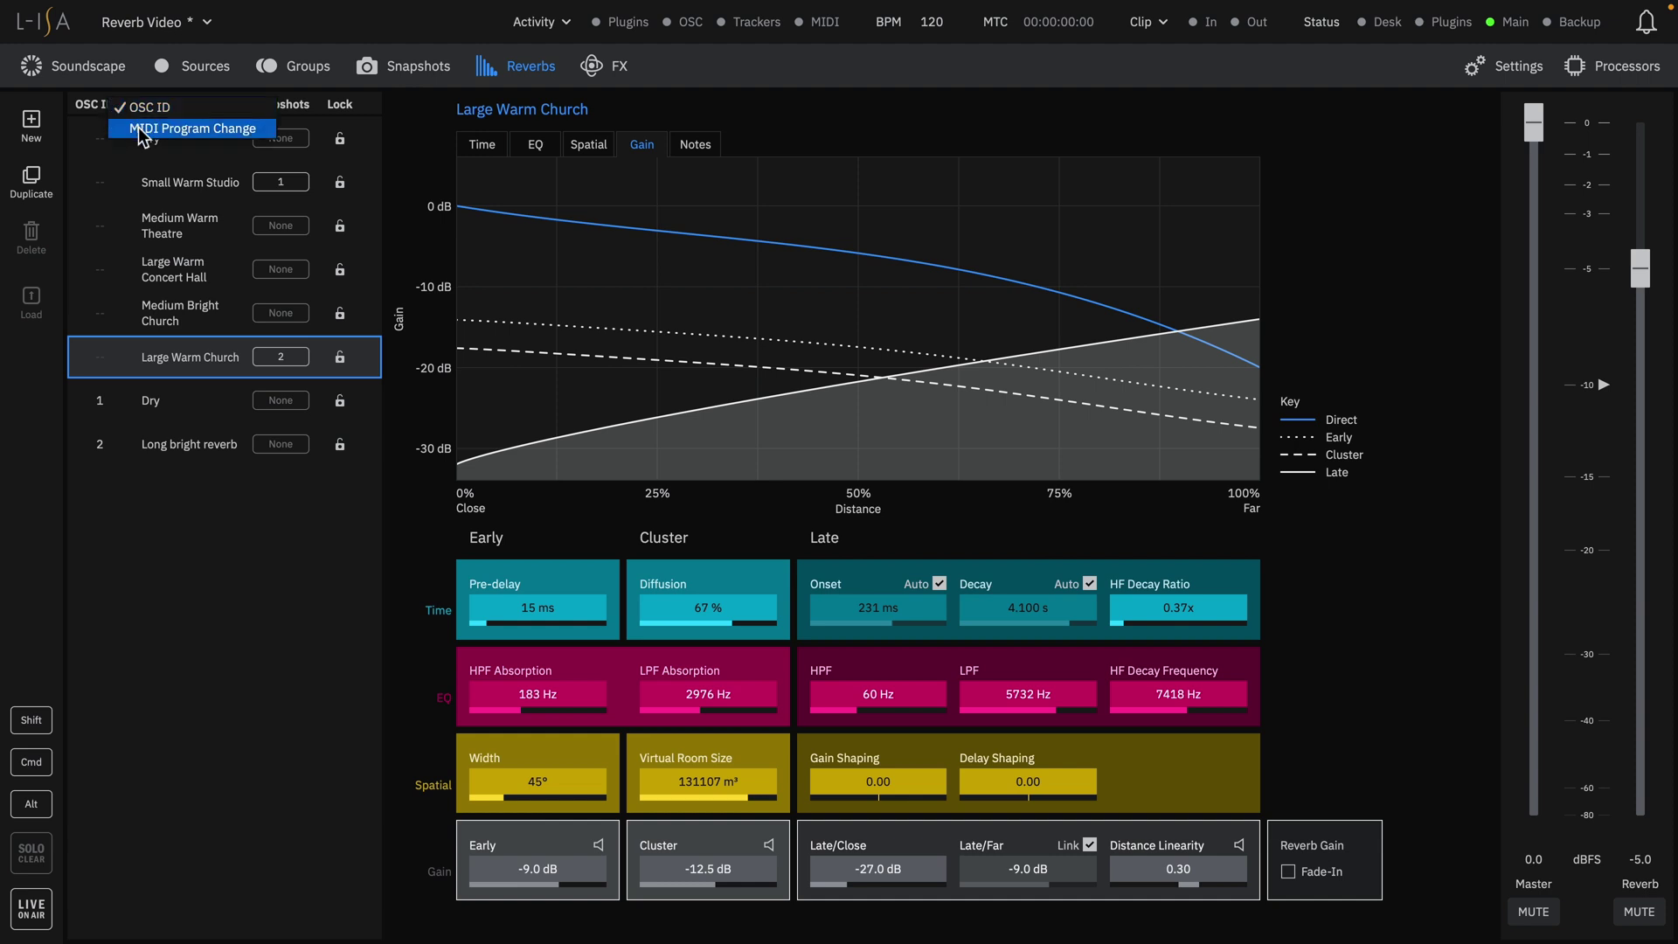
left_click(138, 128)
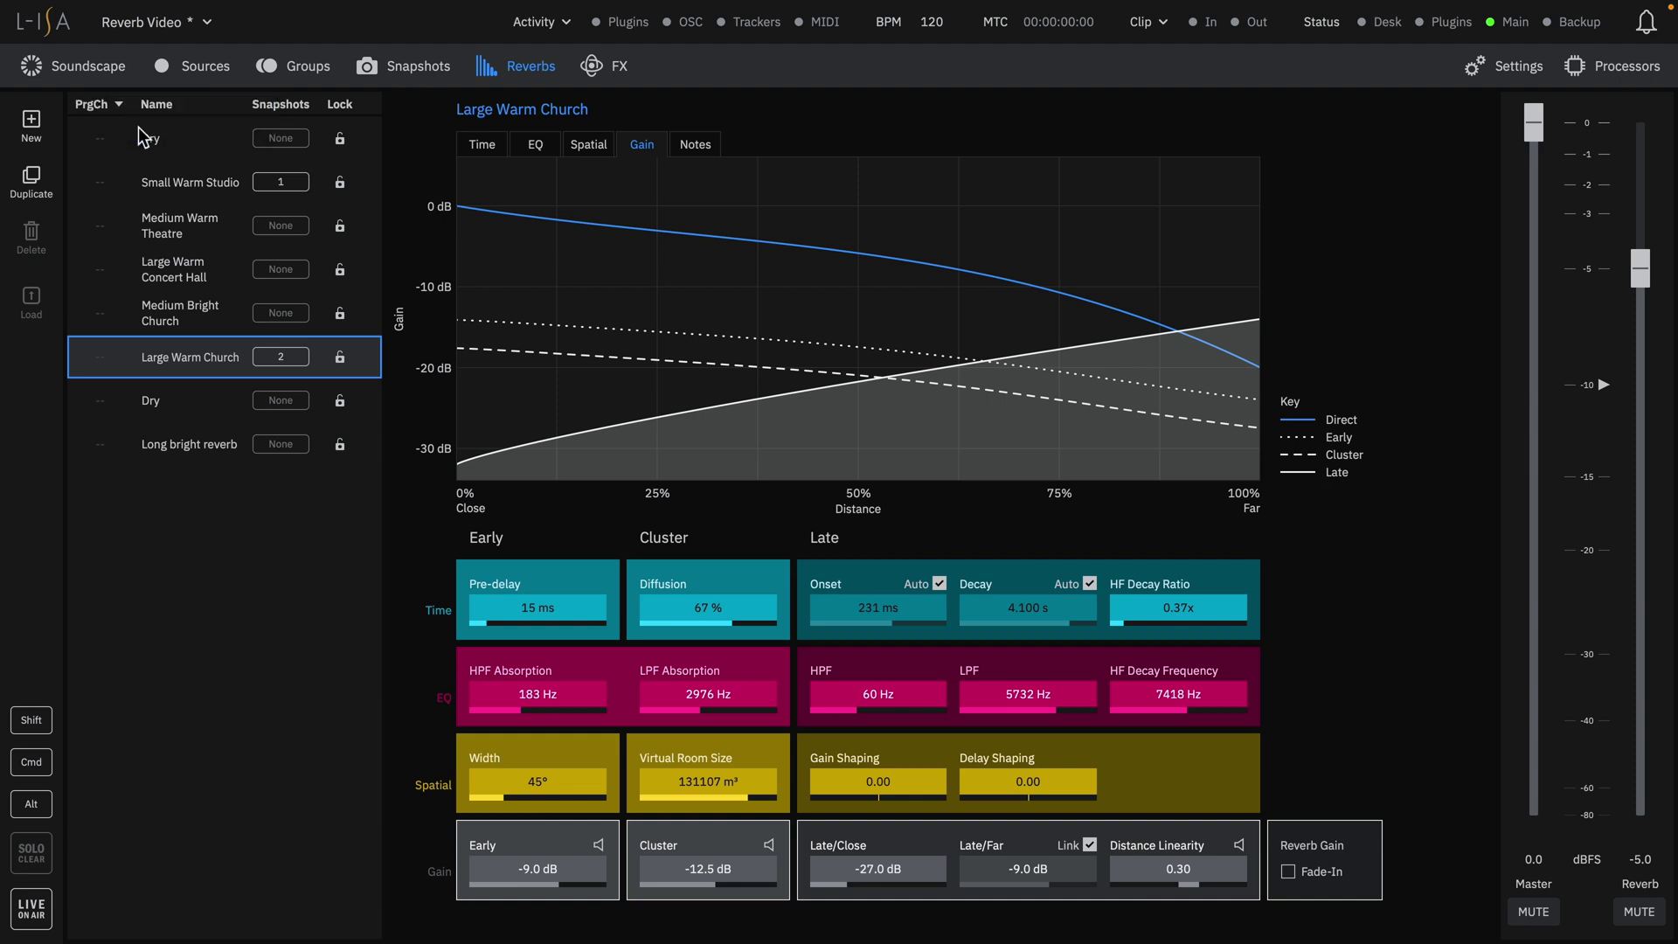